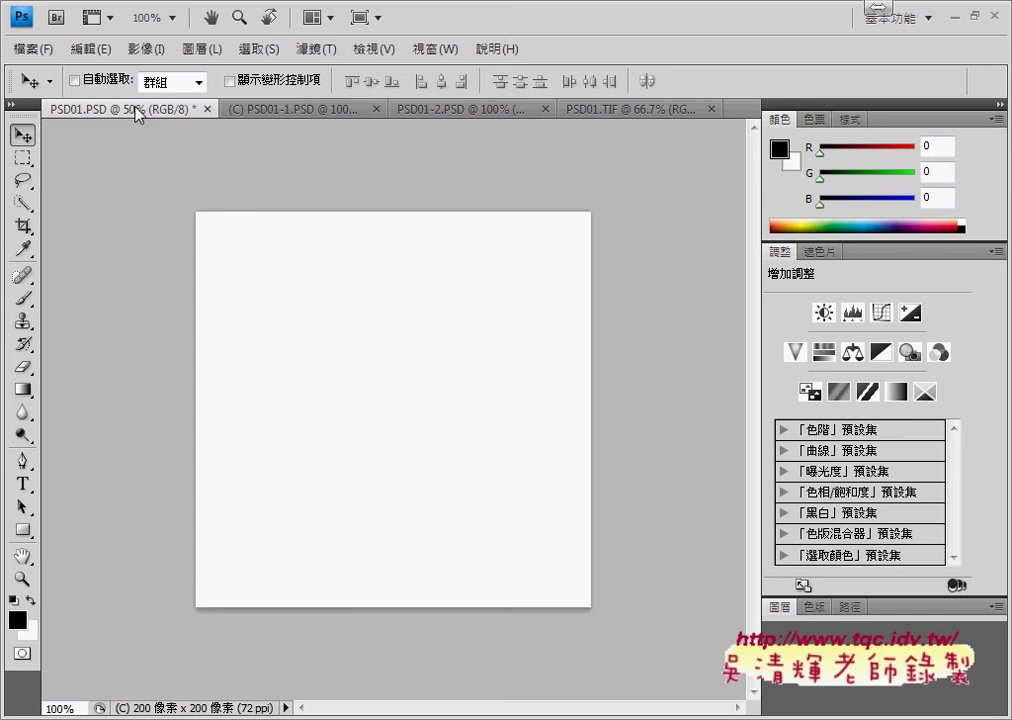
Step: Fill the blank PSD01 canvas with the green duck custom pattern using Edit > Fill
{"action": "left_click", "coordinate": [82, 48]}
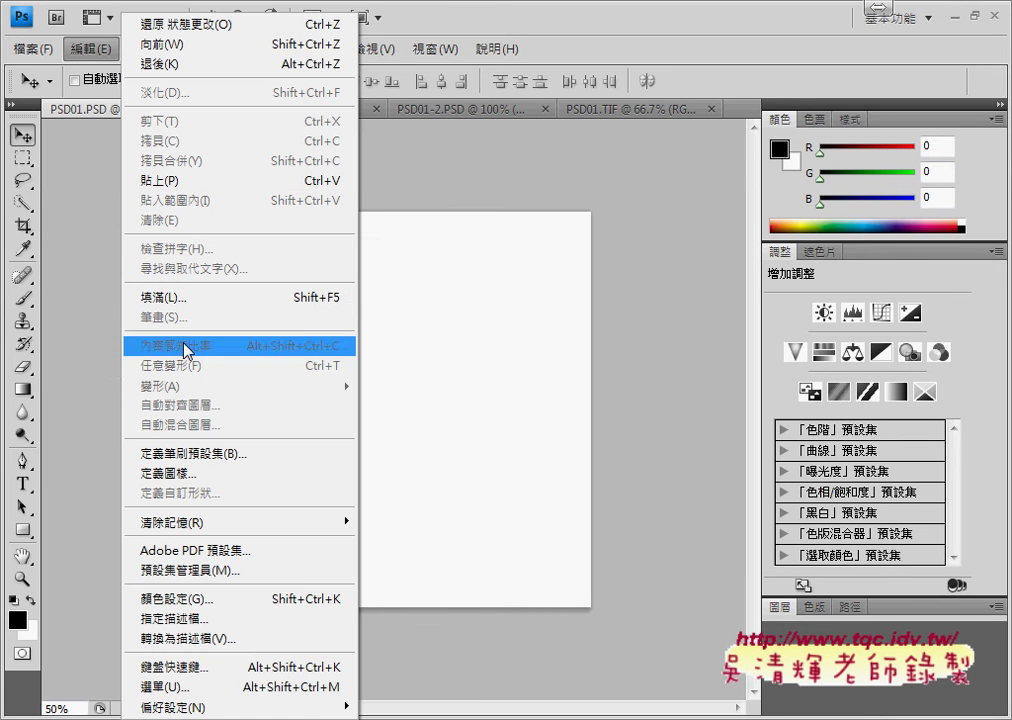
{"action": "left_click", "coordinate": [190, 298]}
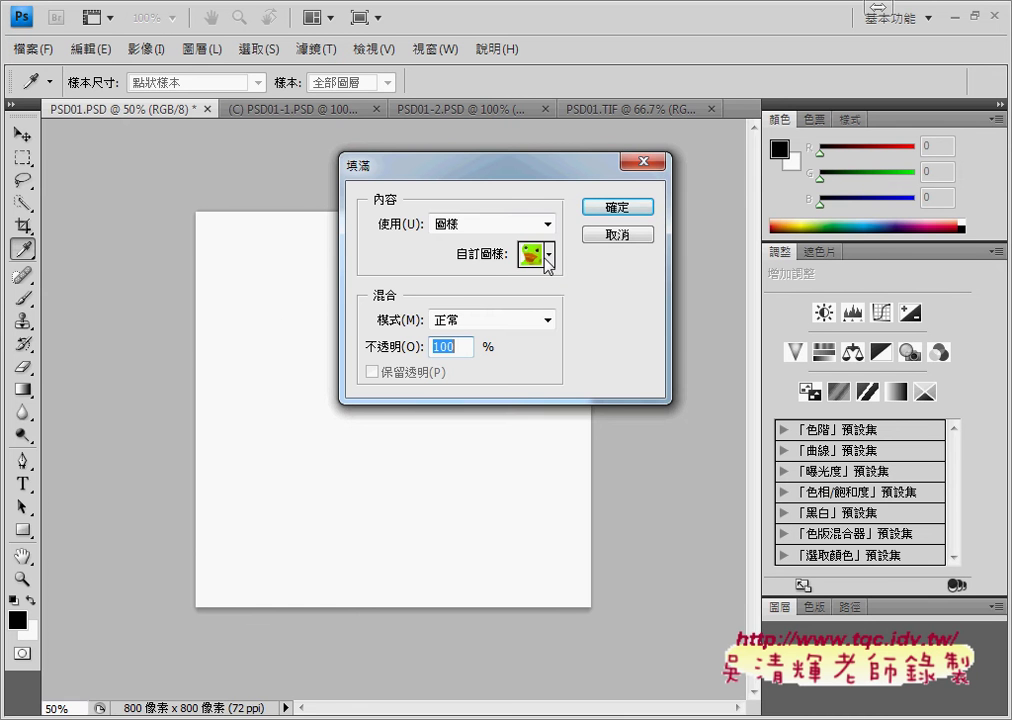
{"action": "left_click", "coordinate": [549, 256]}
{"action": "left_click", "coordinate": [617, 207]}
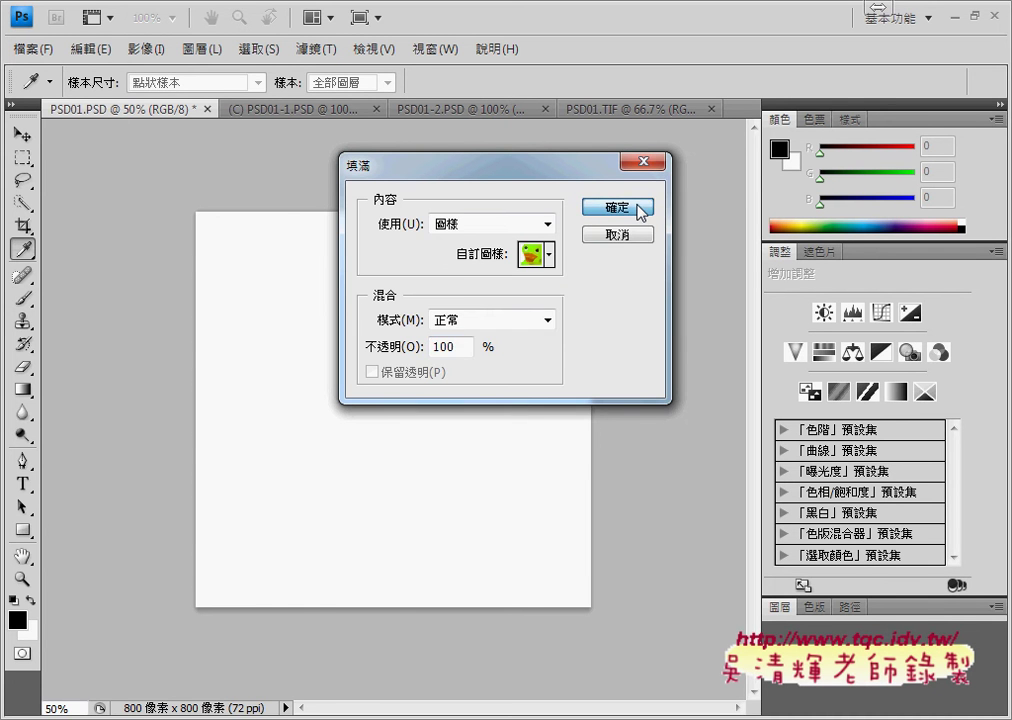
{"action": "key", "text": "v"}
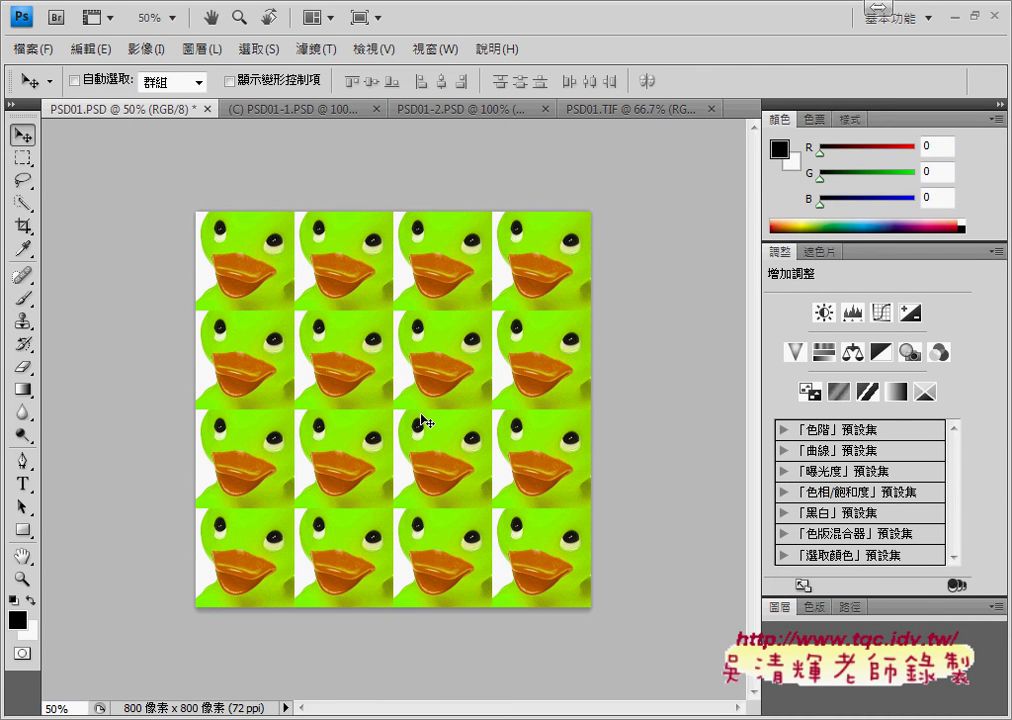
Step: Compare the PSD01.TIF reference with PSD01-2.PSD and show its 50×50 document dimensions
{"action": "left_click", "coordinate": [640, 108]}
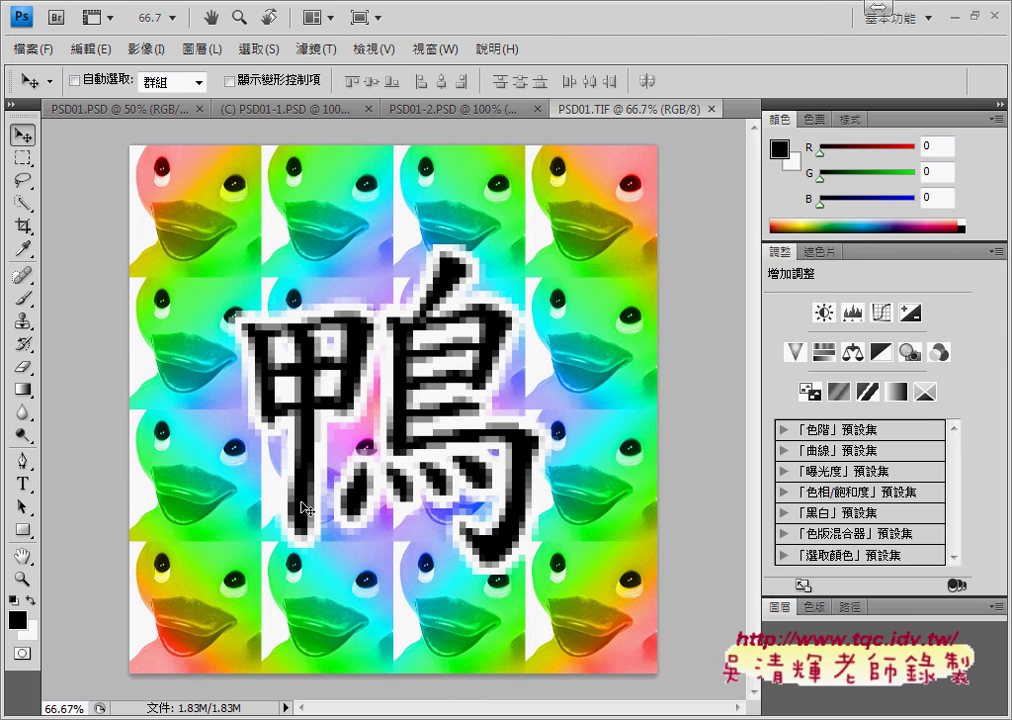
{"action": "left_click", "coordinate": [470, 109]}
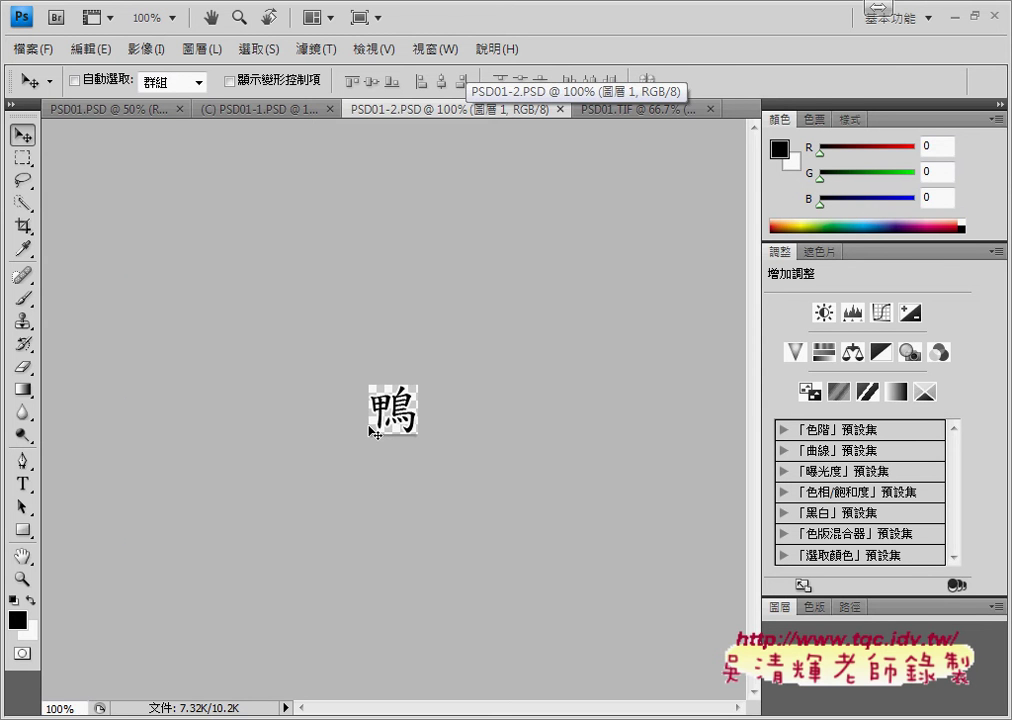
{"action": "left_click", "coordinate": [286, 707]}
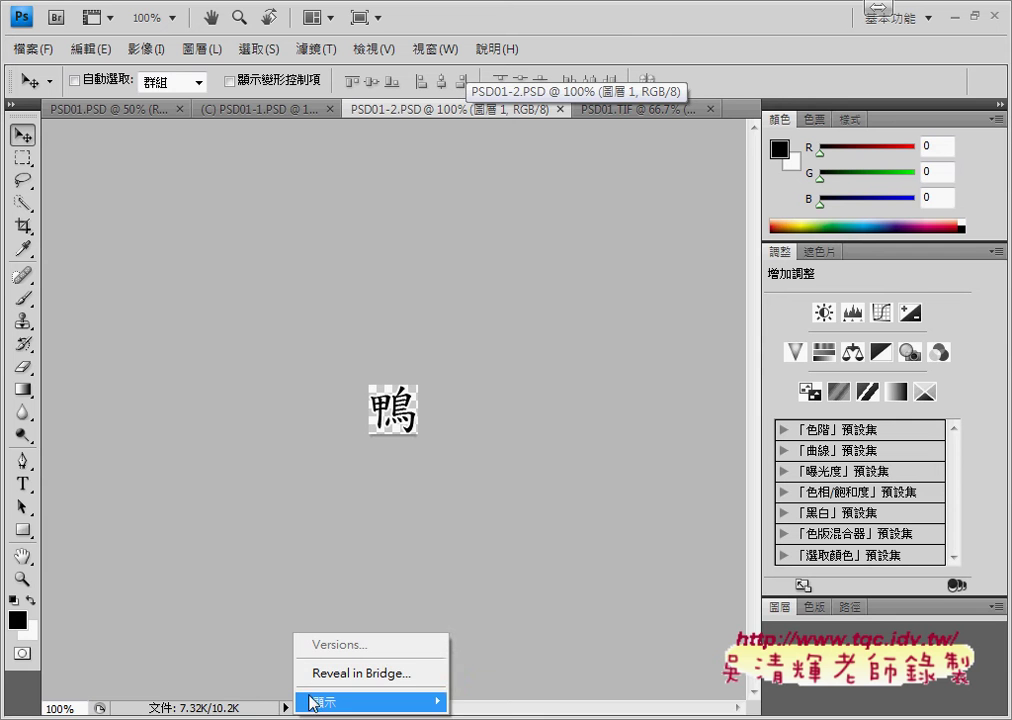
{"action": "mouse_move", "coordinate": [370, 702]}
{"action": "left_click", "coordinate": [517, 606]}
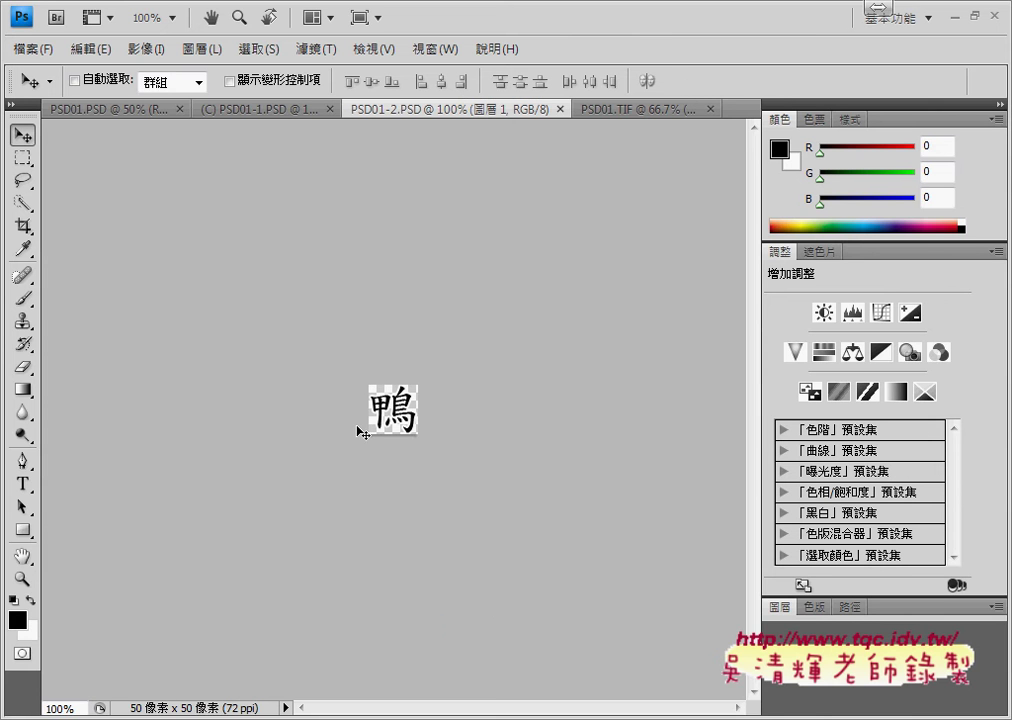
Step: Look over PSD01.PSD and the TIF reference, then bring the course playlist browser forward
{"action": "left_click", "coordinate": [104, 110]}
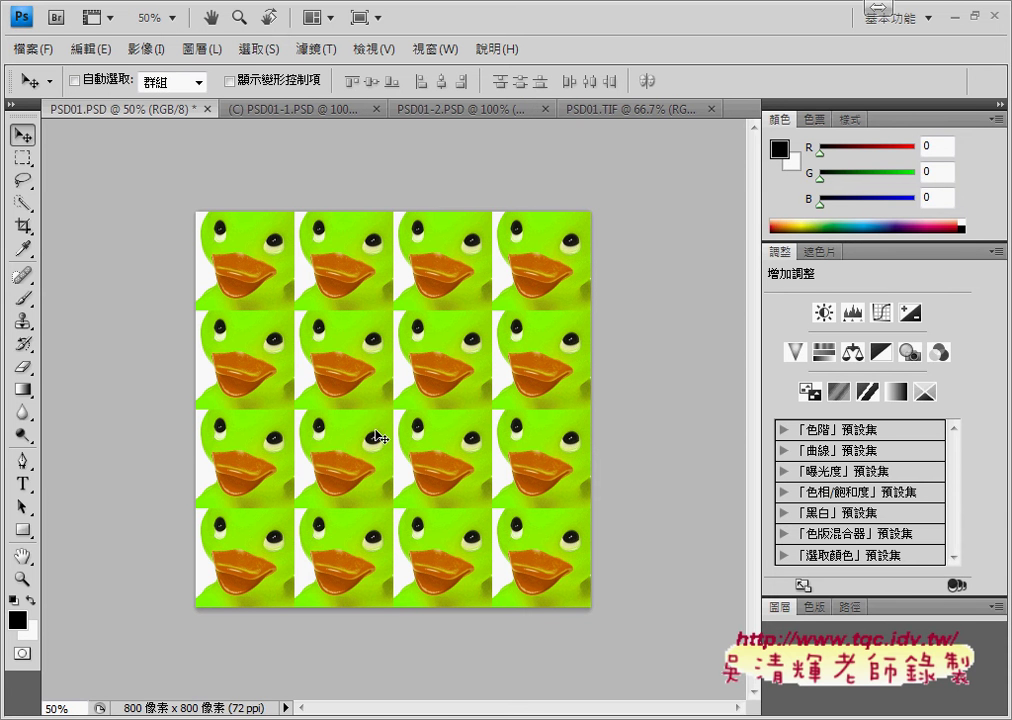
{"action": "left_click", "coordinate": [655, 110]}
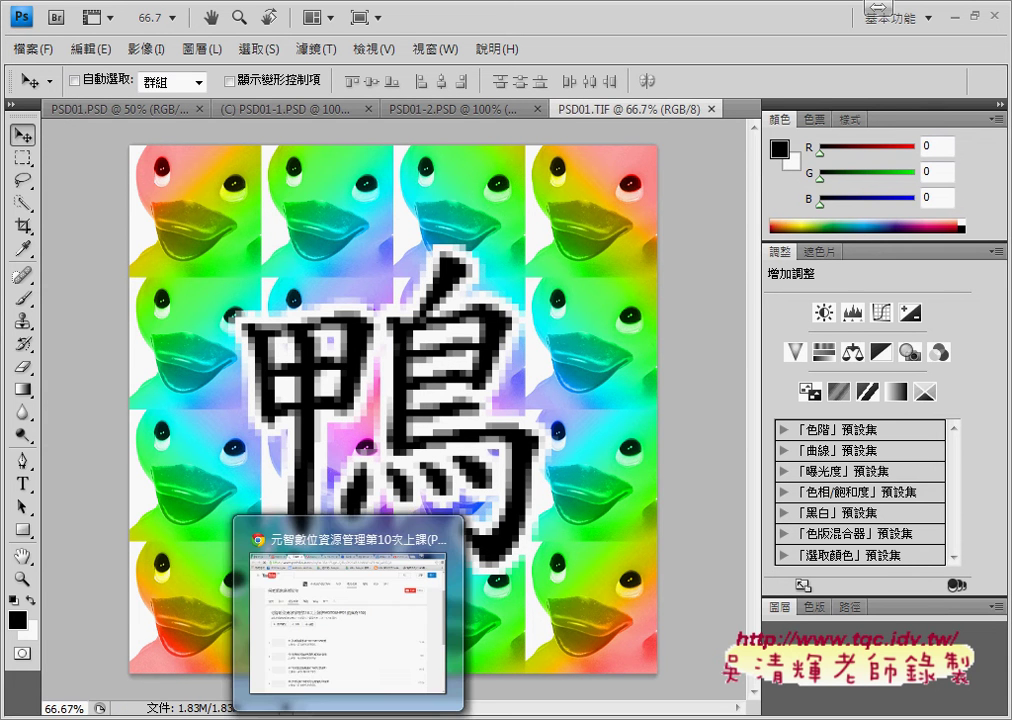
{"action": "left_click", "coordinate": [350, 650]}
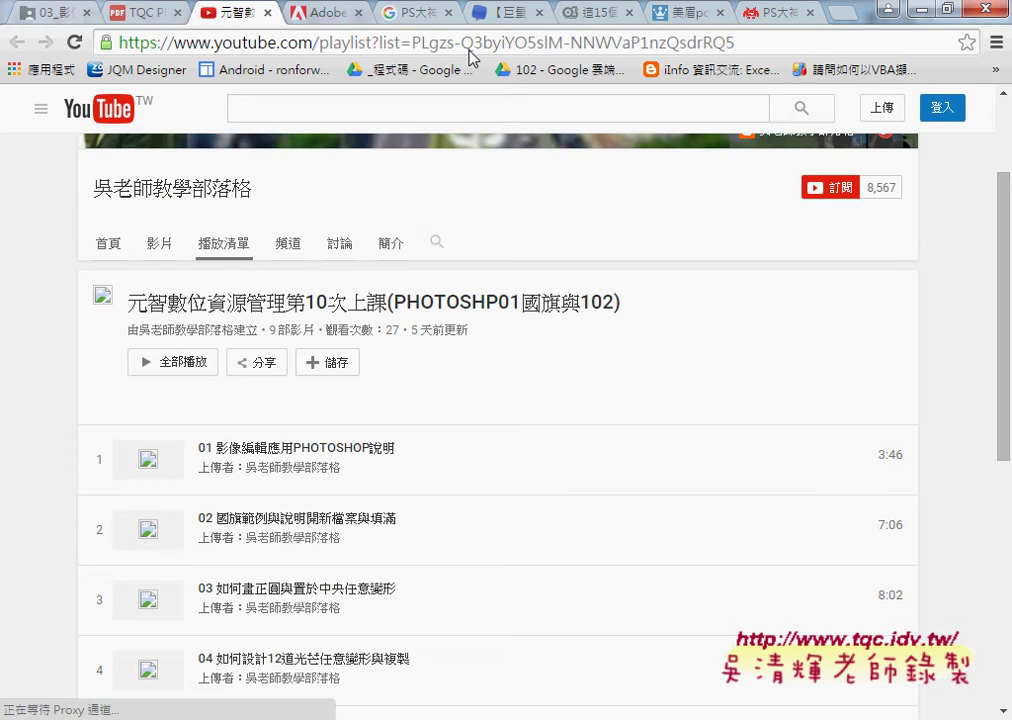
Step: Read the TQC PDF's PSD01-2 step on enlarging the pasted 鴨 tenfold, then minimize the browser
{"action": "left_click", "coordinate": [115, 12]}
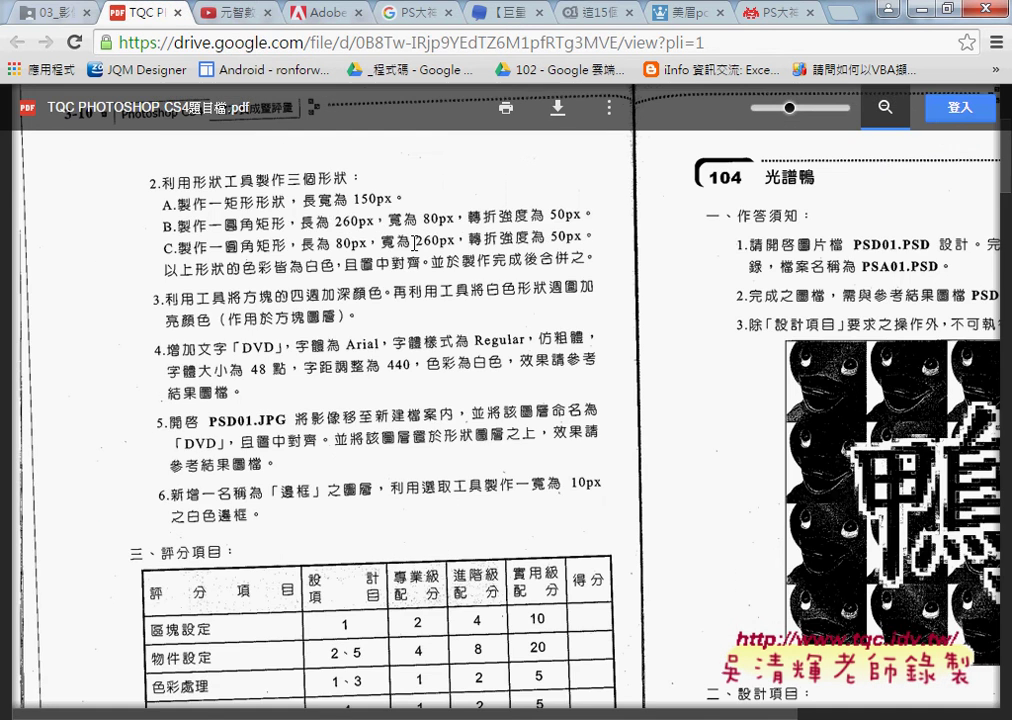
{"action": "scroll", "coordinate": [360, 237], "scroll_direction": "down", "scroll_amount": 3}
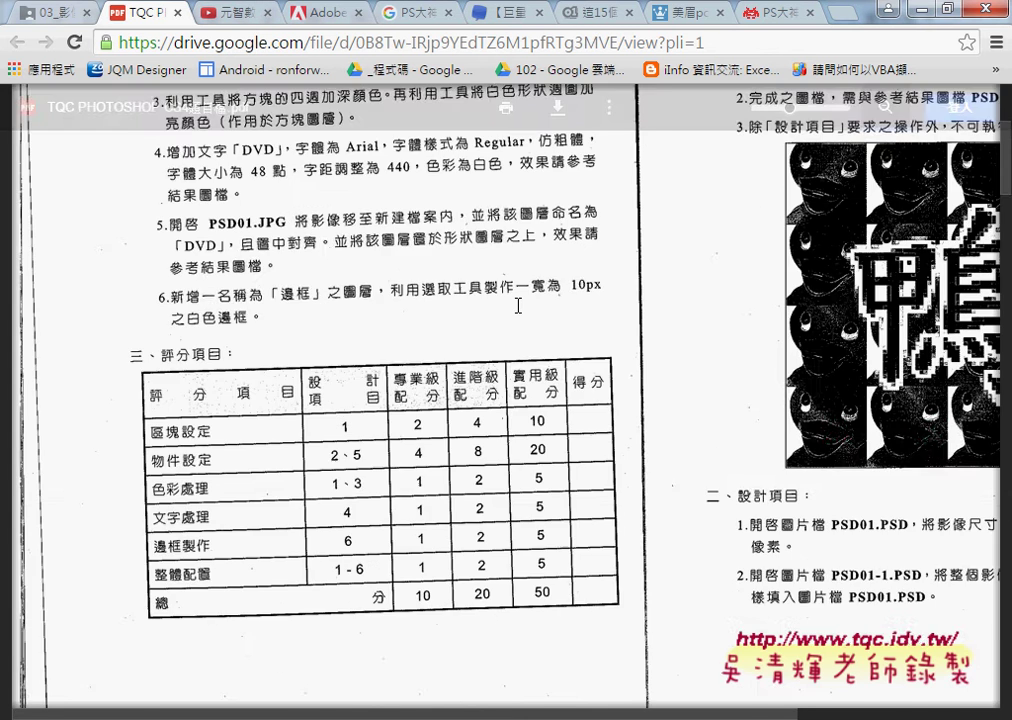
{"action": "scroll", "coordinate": [583, 303], "scroll_direction": "down", "scroll_amount": 5}
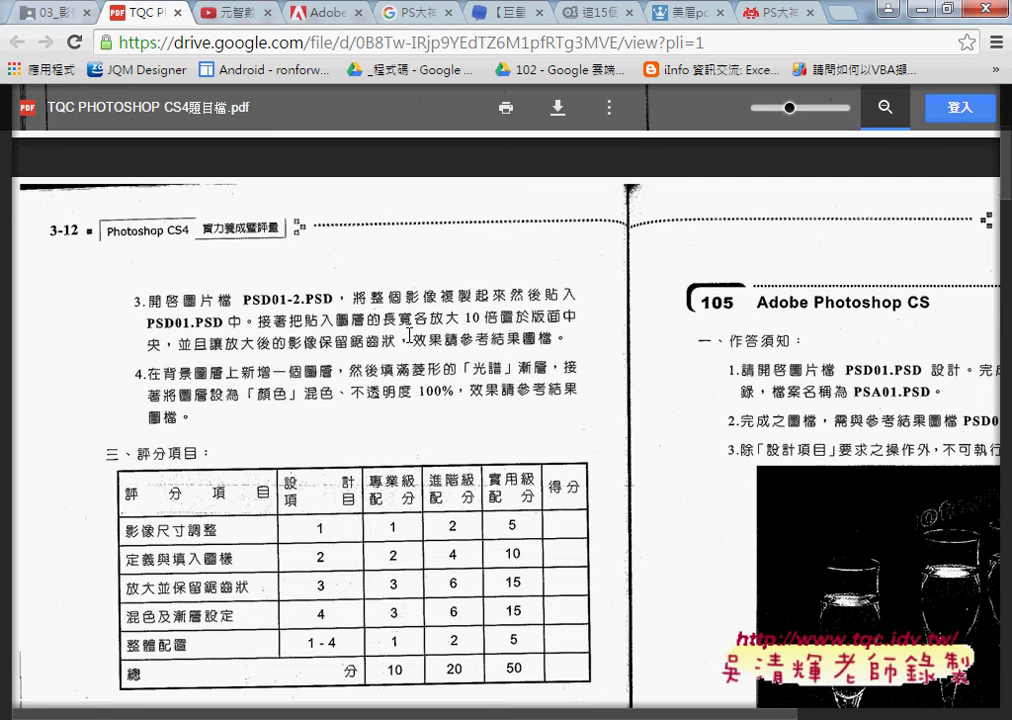
{"action": "left_click", "coordinate": [922, 12]}
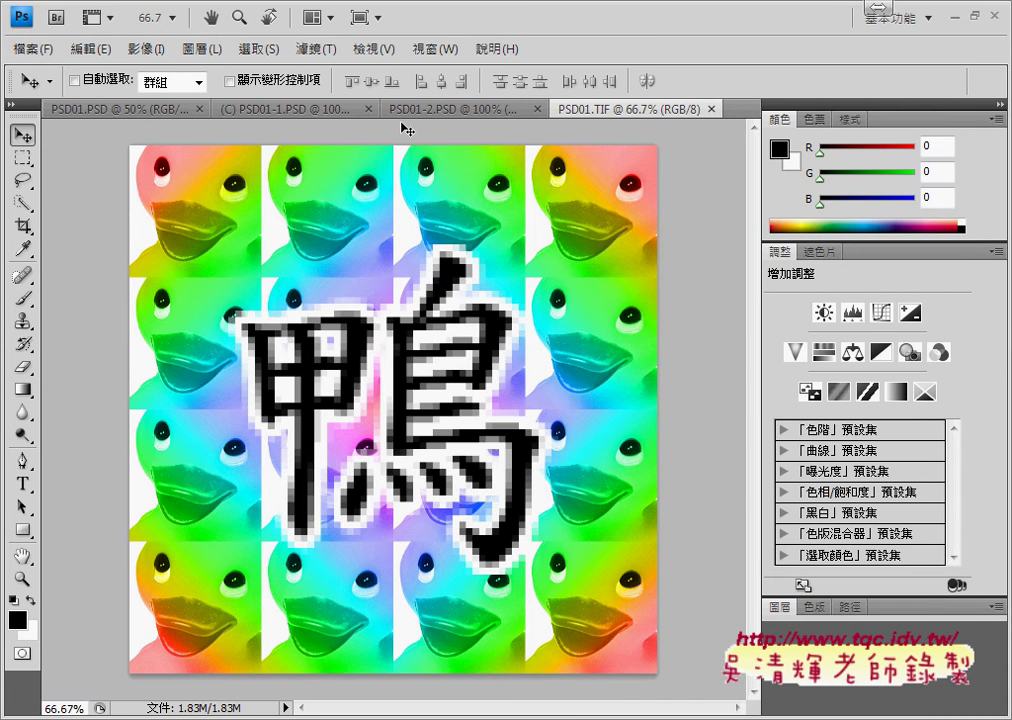
Step: Select all of the 鴨 image in PSD01-2.PSD, then switch back to PSD01.PSD
{"action": "left_click", "coordinate": [407, 107]}
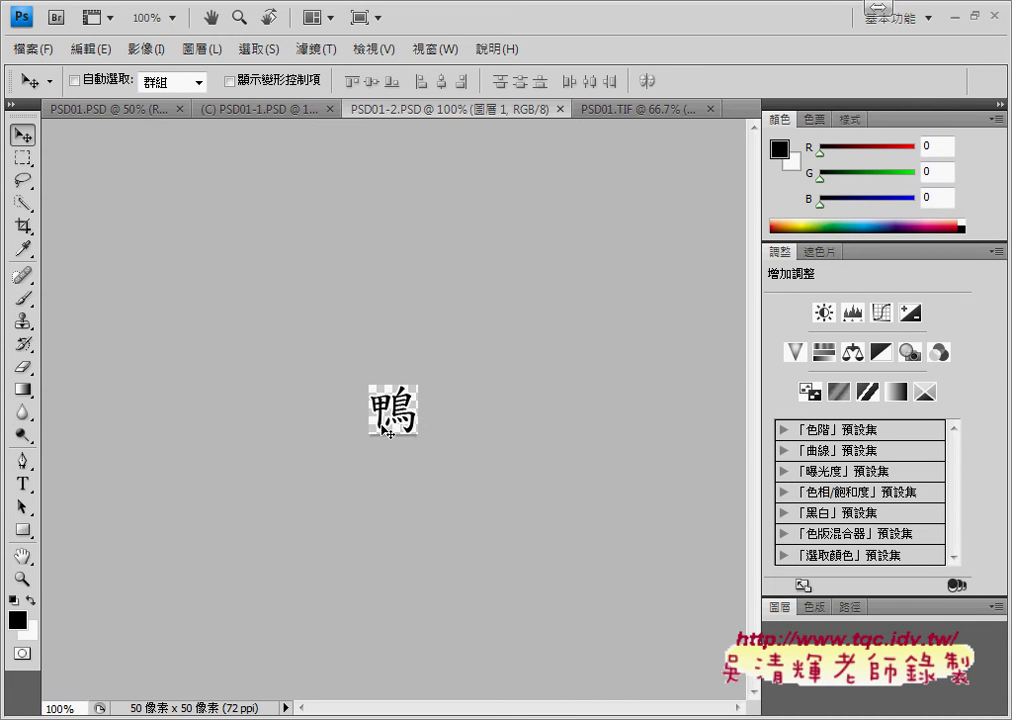
{"action": "left_click", "coordinate": [112, 108]}
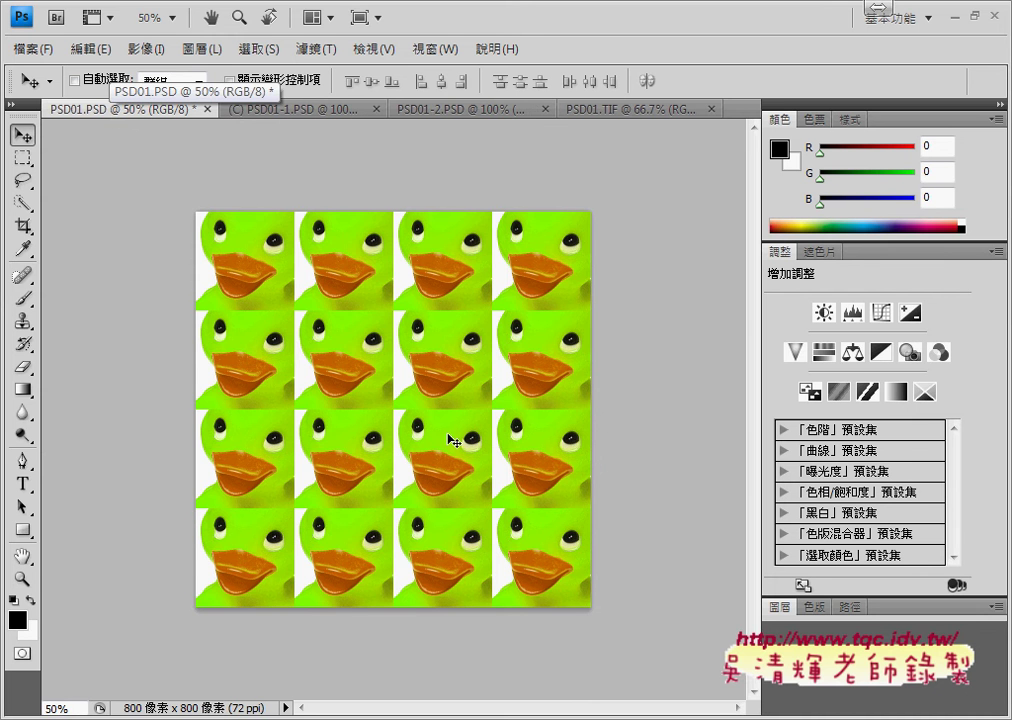
{"action": "left_click", "coordinate": [425, 110]}
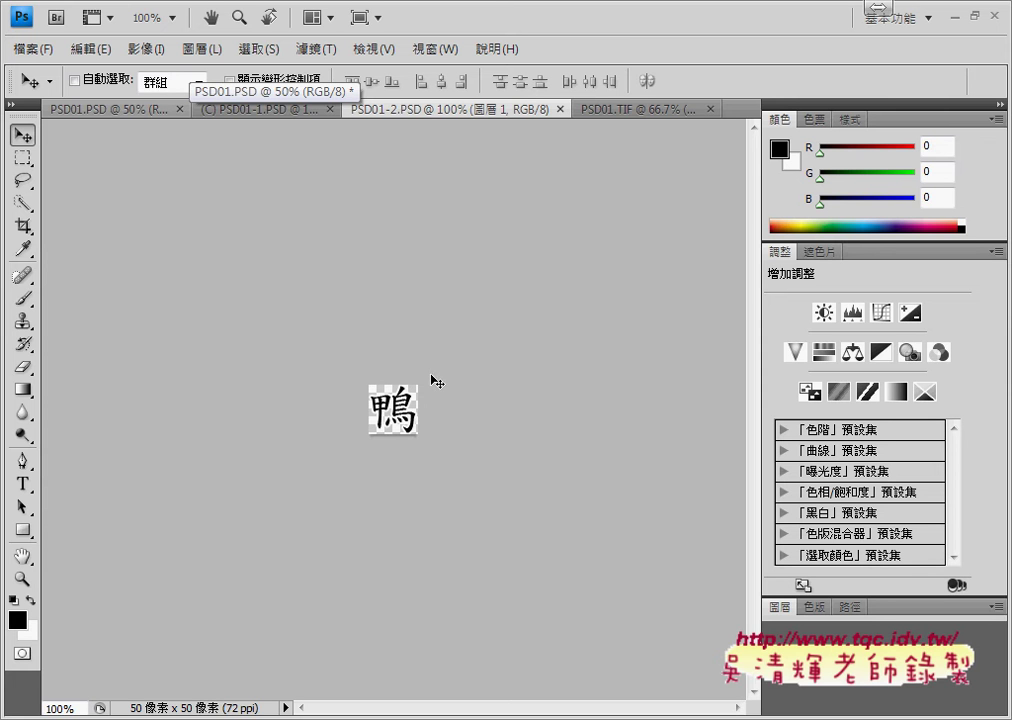
{"action": "key", "text": "ctrl+a"}
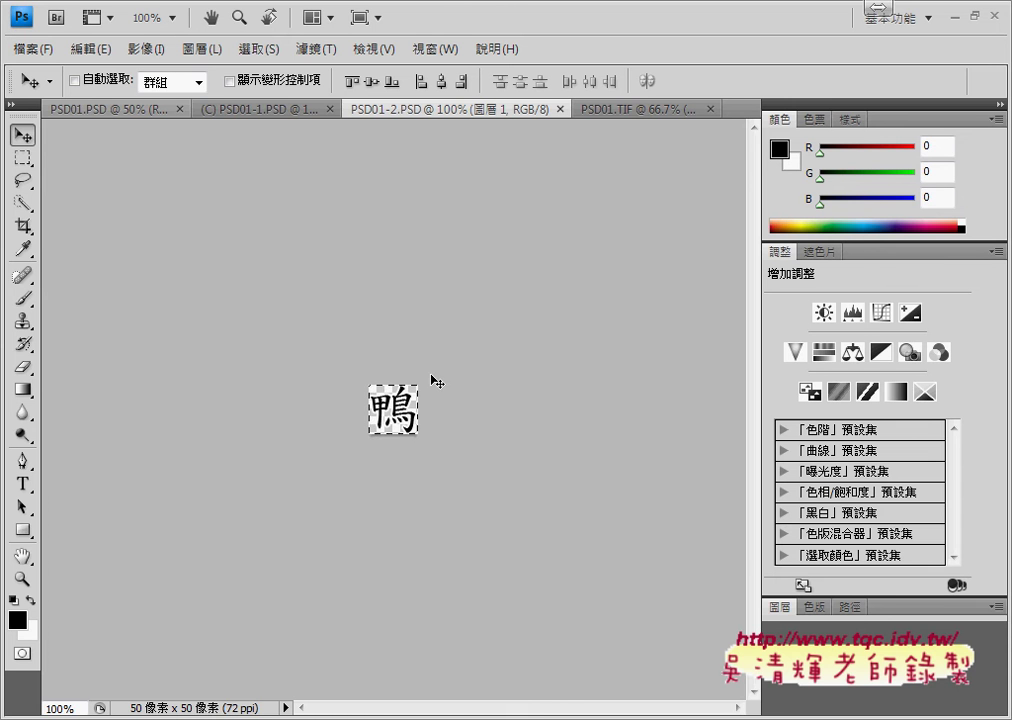
{"action": "left_click", "coordinate": [126, 110]}
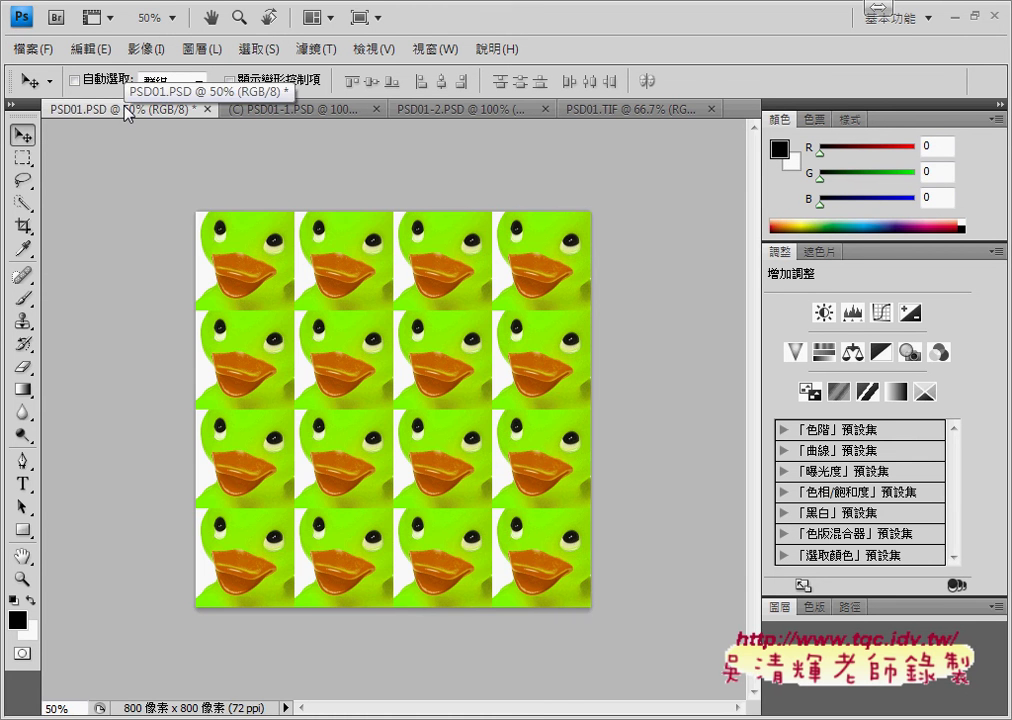
Step: Paste the 鴨 character as a new layer at the centre of the PSD01 duck pattern
{"action": "key", "text": "ctrl+v"}
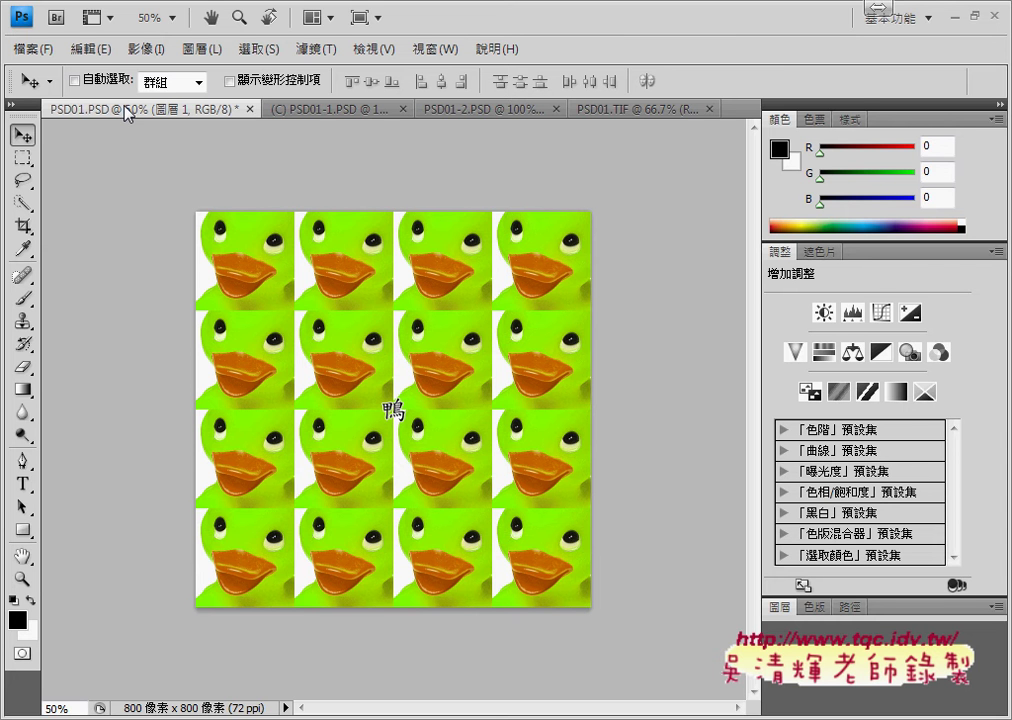
{"action": "left_click", "coordinate": [90, 48]}
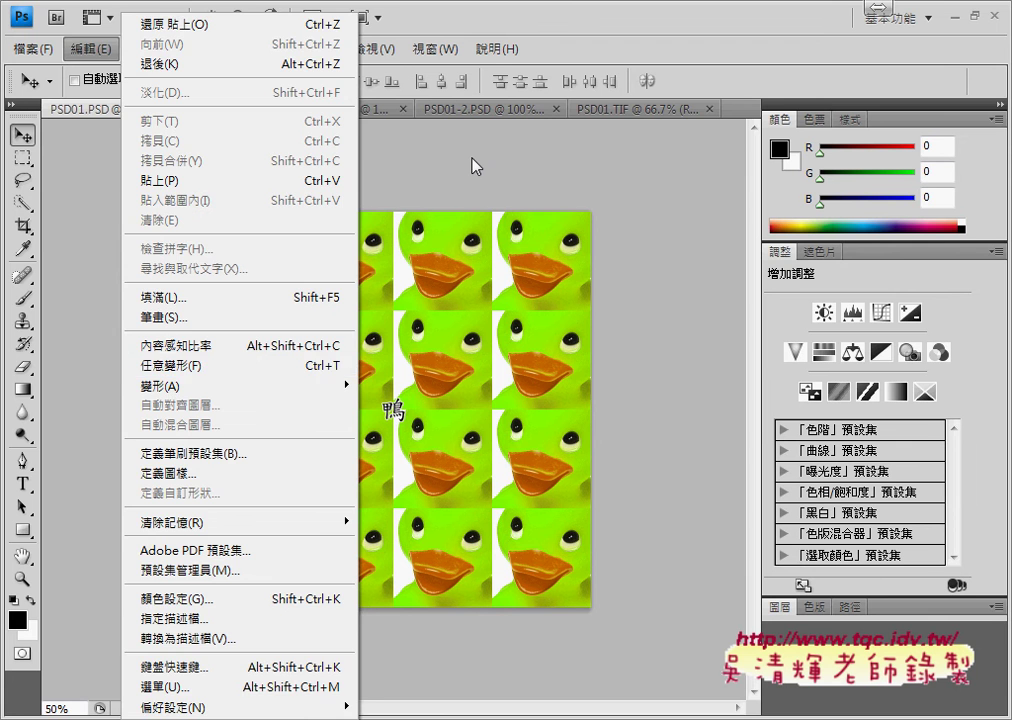
{"action": "left_click", "coordinate": [477, 162]}
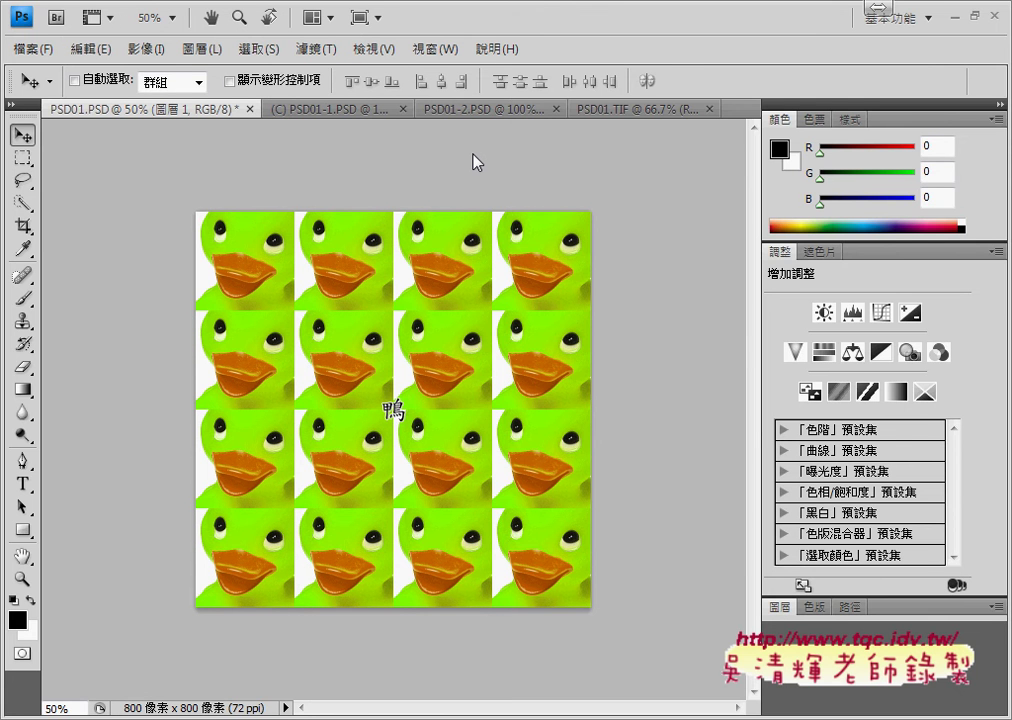
Step: Start Free Transform on the pasted 鴨 layer and inspect its X, Y, W, H fields
{"action": "key", "text": "ctrl+t"}
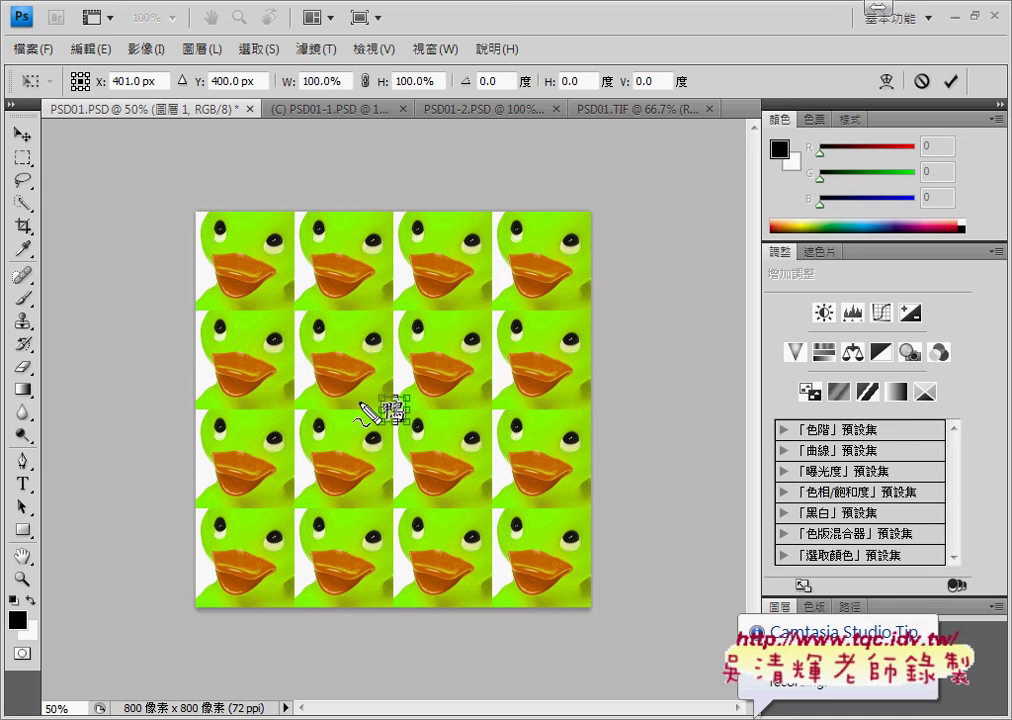
{"action": "left_click_drag", "start_coordinate": [368, 420], "coordinate": [428, 408]}
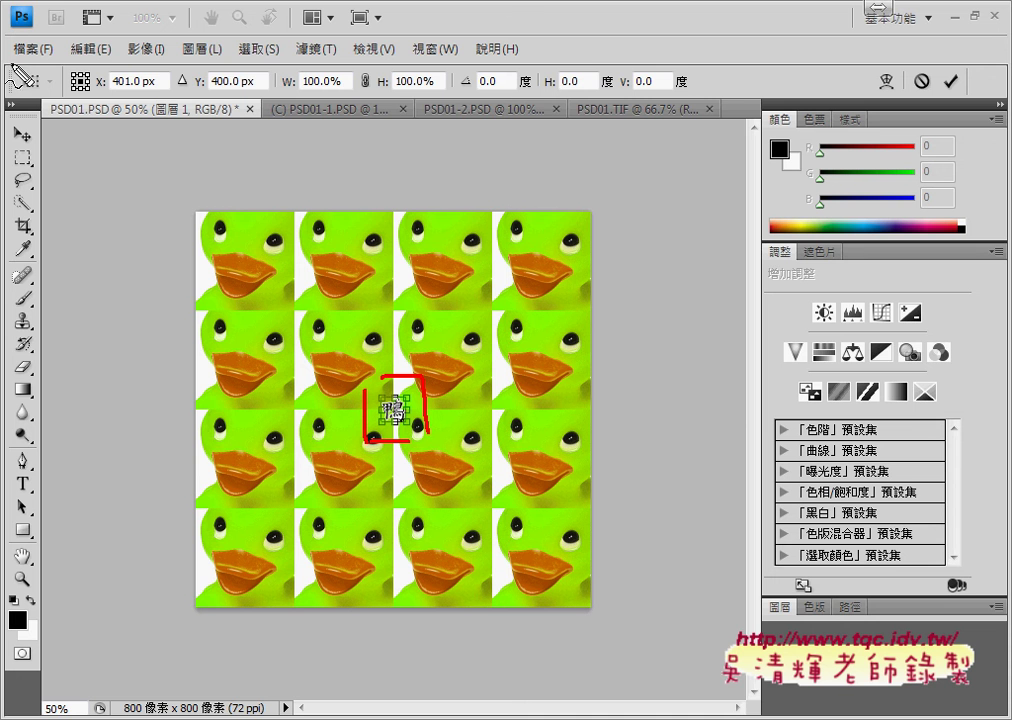
{"action": "mouse_move", "coordinate": [5, 60]}
{"action": "left_mouse_down"}
{"action": "mouse_move", "coordinate": [8, 84]}
{"action": "mouse_move", "coordinate": [262, 60]}
{"action": "mouse_move", "coordinate": [686, 80]}
{"action": "mouse_move", "coordinate": [690, 97]}
{"action": "left_mouse_up"}
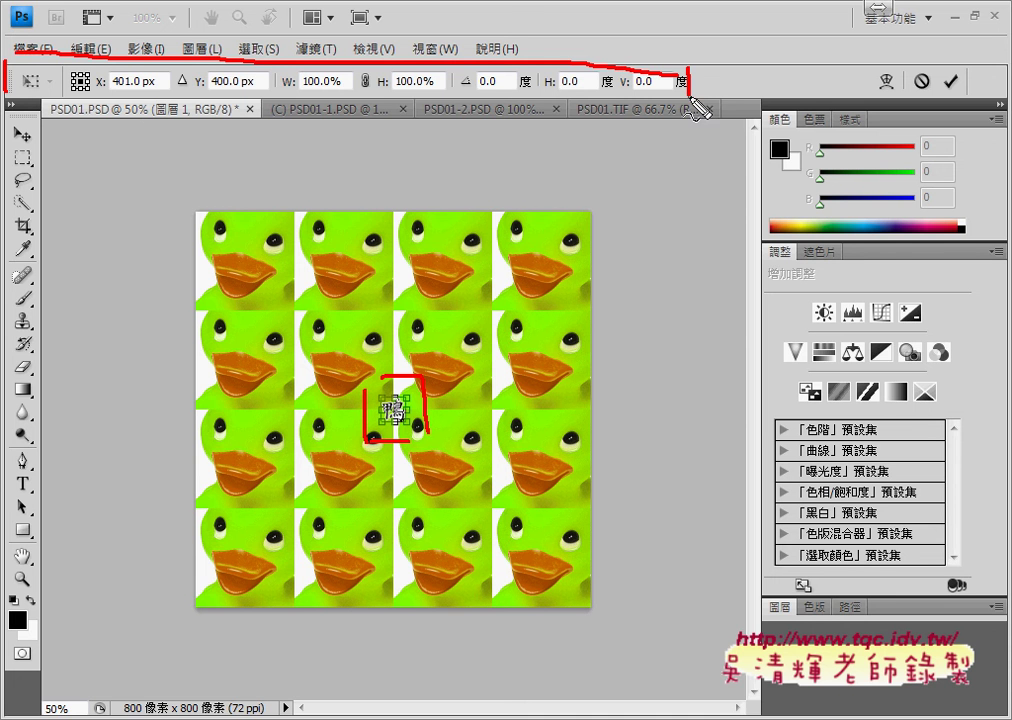
{"action": "mouse_move", "coordinate": [12, 94]}
{"action": "left_mouse_down"}
{"action": "mouse_move", "coordinate": [163, 104]}
{"action": "mouse_move", "coordinate": [690, 100]}
{"action": "left_mouse_up"}
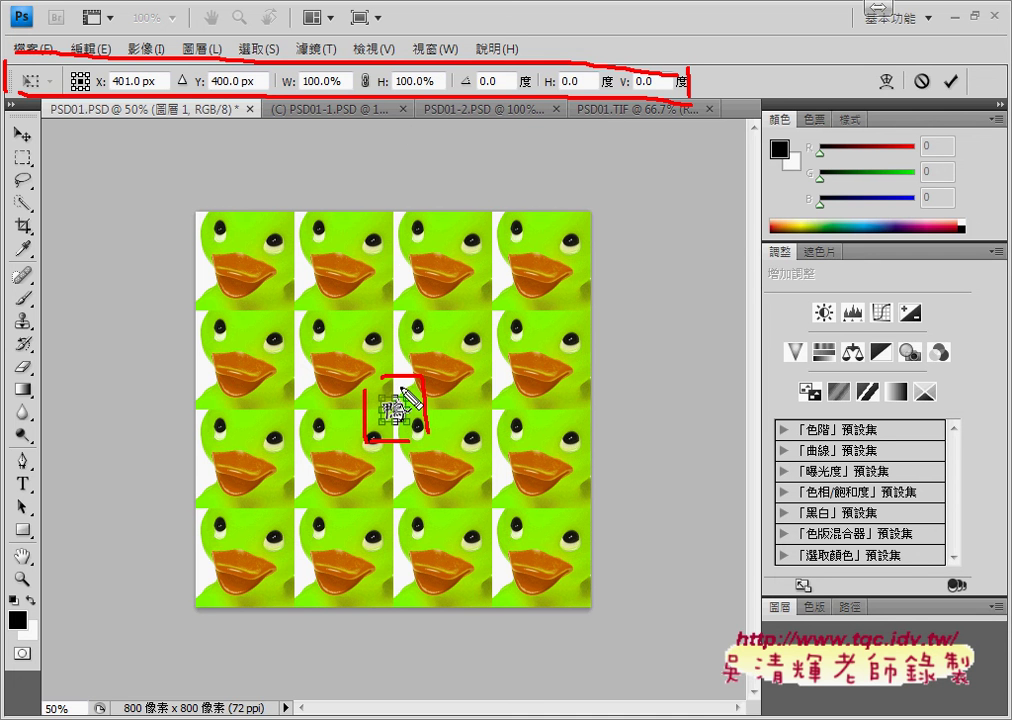
{"action": "mouse_move", "coordinate": [398, 112]}
{"action": "left_mouse_down"}
{"action": "mouse_move", "coordinate": [399, 360]}
{"action": "mouse_move", "coordinate": [412, 128]}
{"action": "left_mouse_up"}
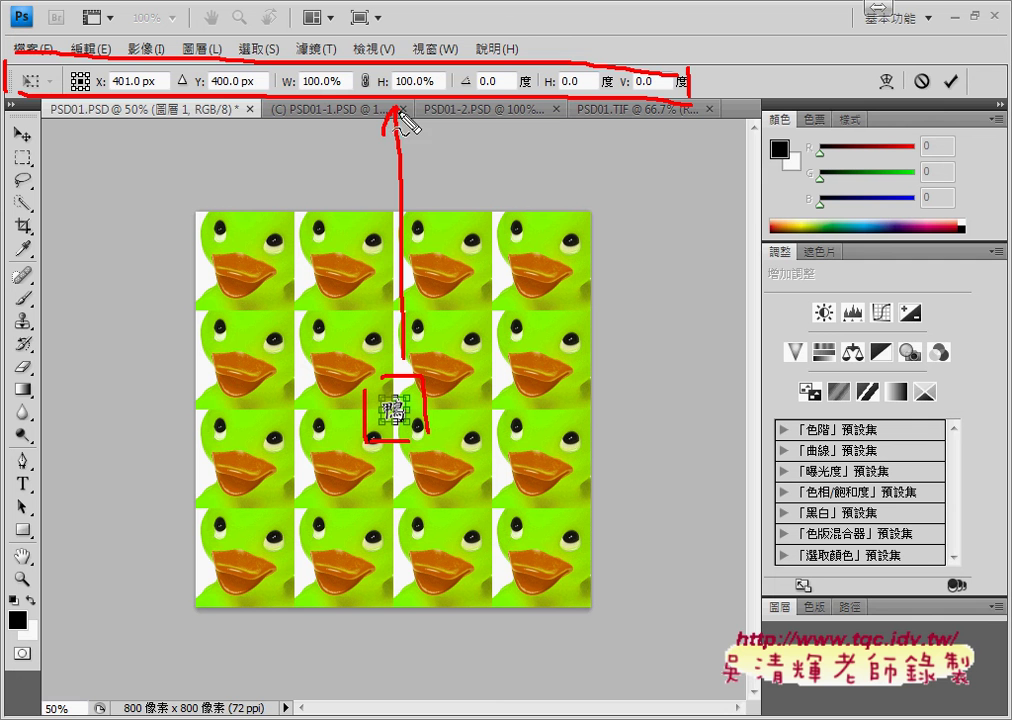
{"action": "left_click_drag", "start_coordinate": [94, 92], "coordinate": [105, 87]}
{"action": "left_click_drag", "start_coordinate": [187, 92], "coordinate": [205, 90]}
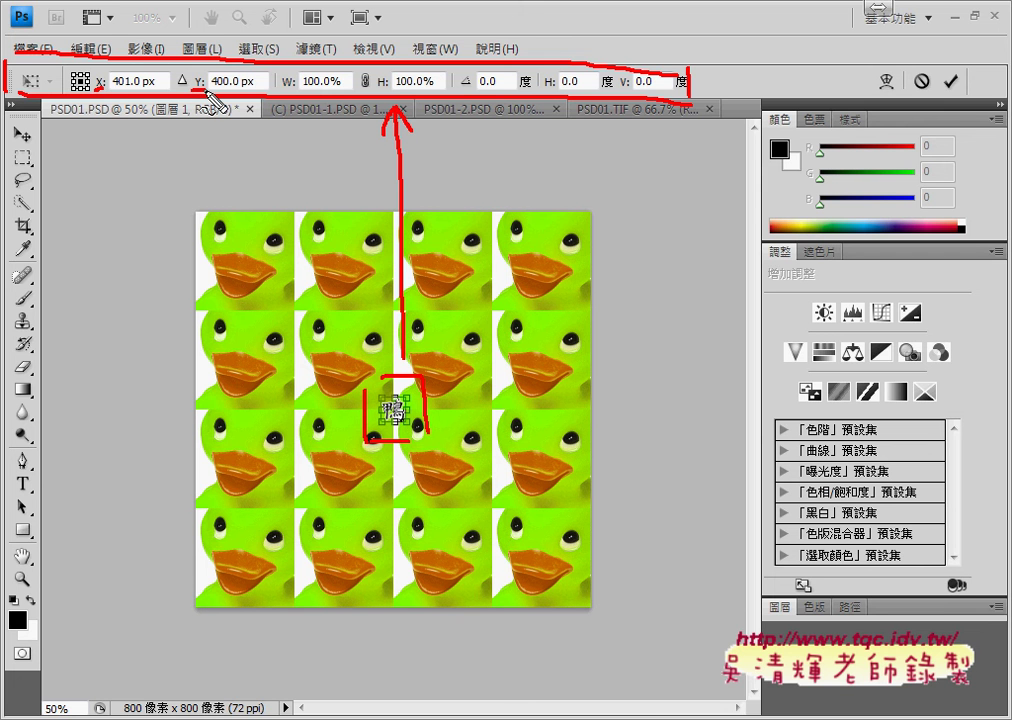
{"action": "left_click_drag", "start_coordinate": [282, 92], "coordinate": [291, 90]}
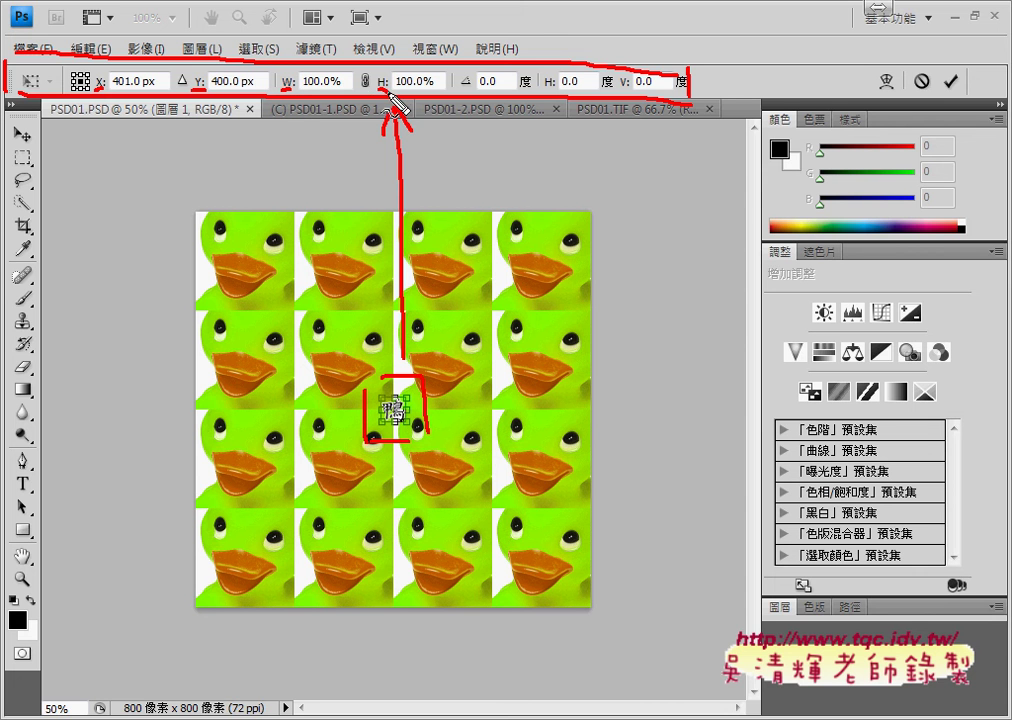
{"action": "mouse_move", "coordinate": [380, 92]}
{"action": "left_mouse_down"}
{"action": "mouse_move", "coordinate": [389, 90]}
{"action": "mouse_move", "coordinate": [376, 98]}
{"action": "left_mouse_up"}
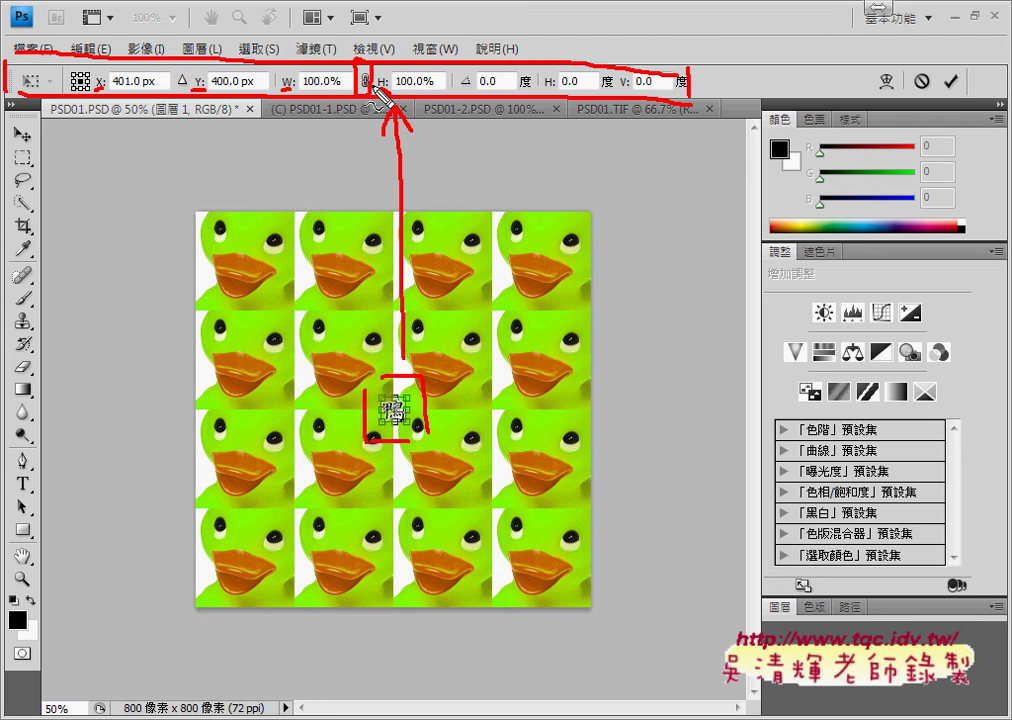
Step: Link width and height, set W to 1000%, and commit the 鴨 transform
{"action": "left_click", "coordinate": [368, 81]}
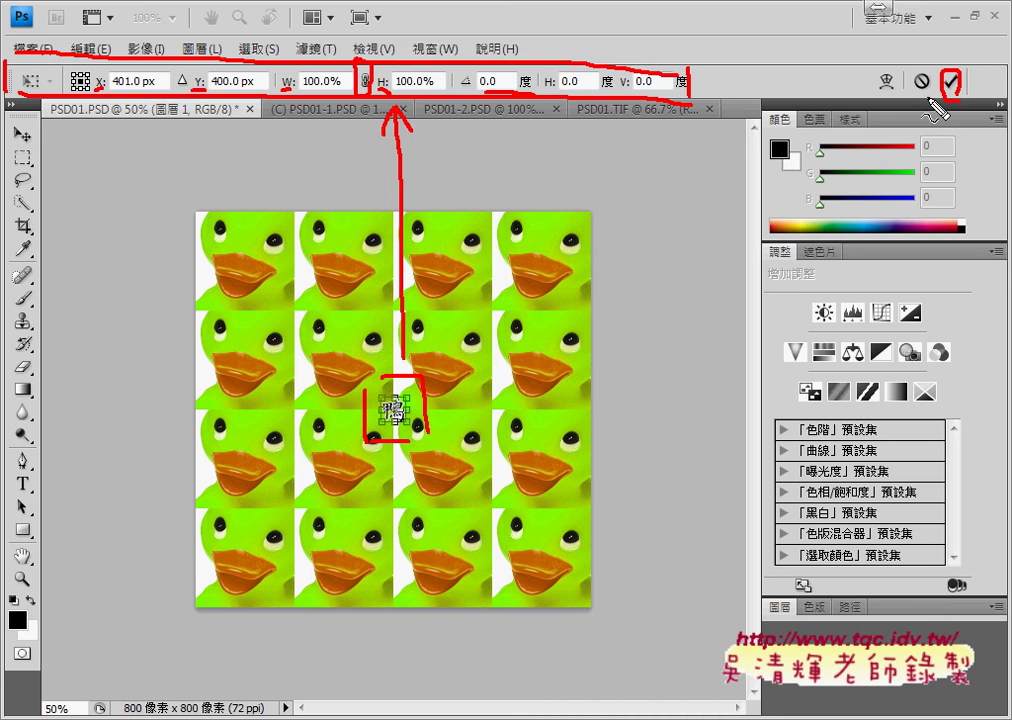
{"action": "left_click", "coordinate": [368, 83]}
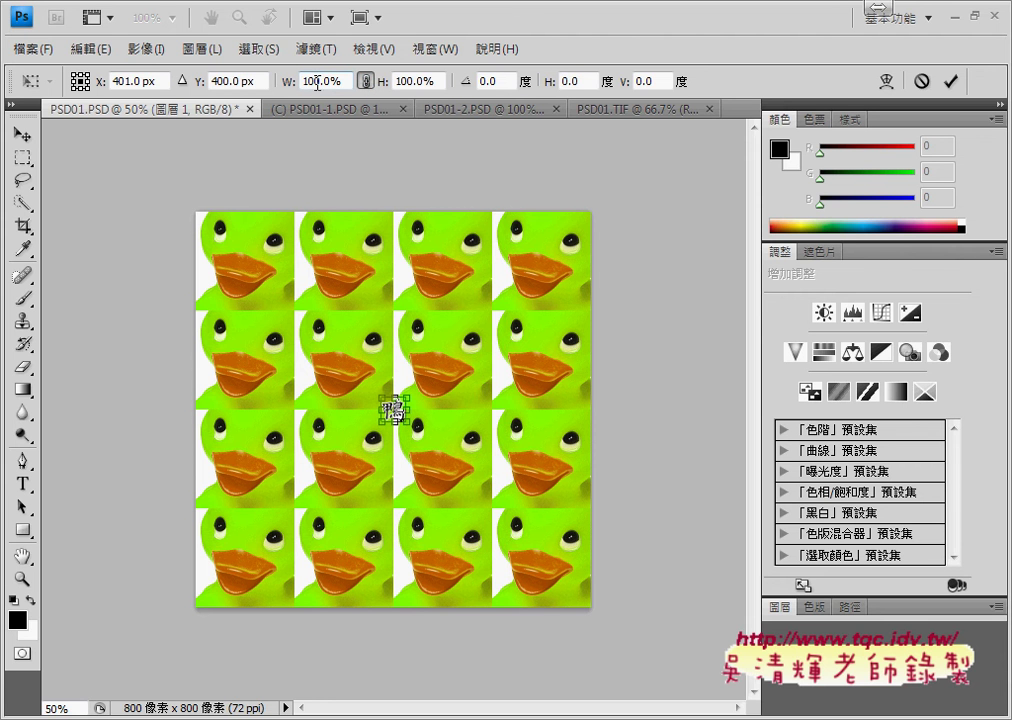
{"action": "left_click", "coordinate": [319, 81]}
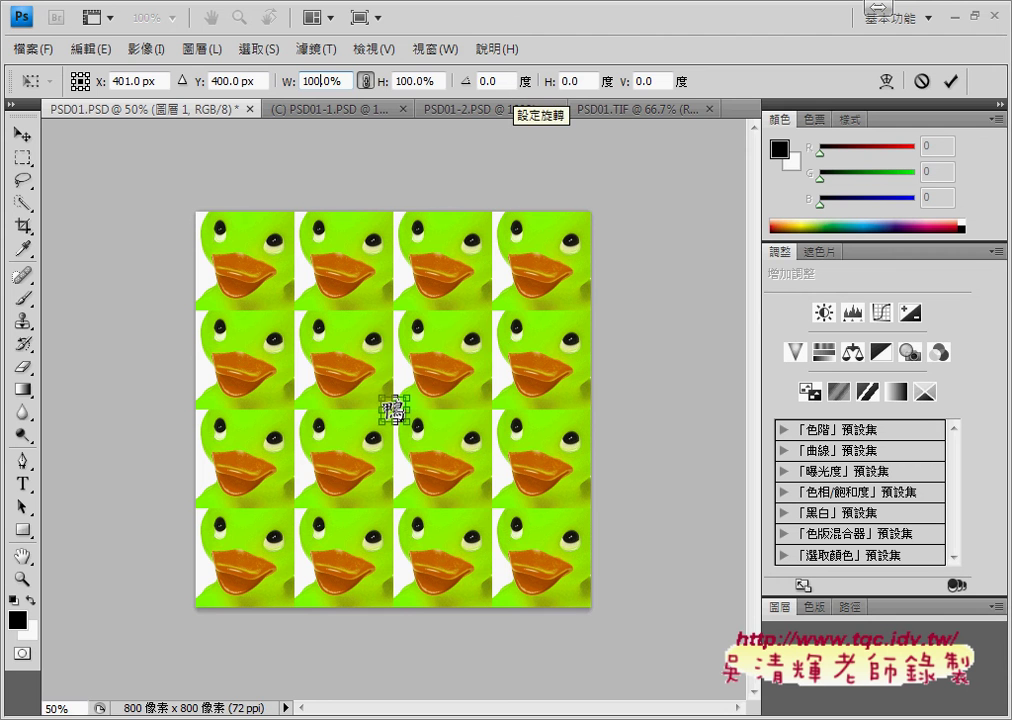
{"action": "type", "text": "0"}
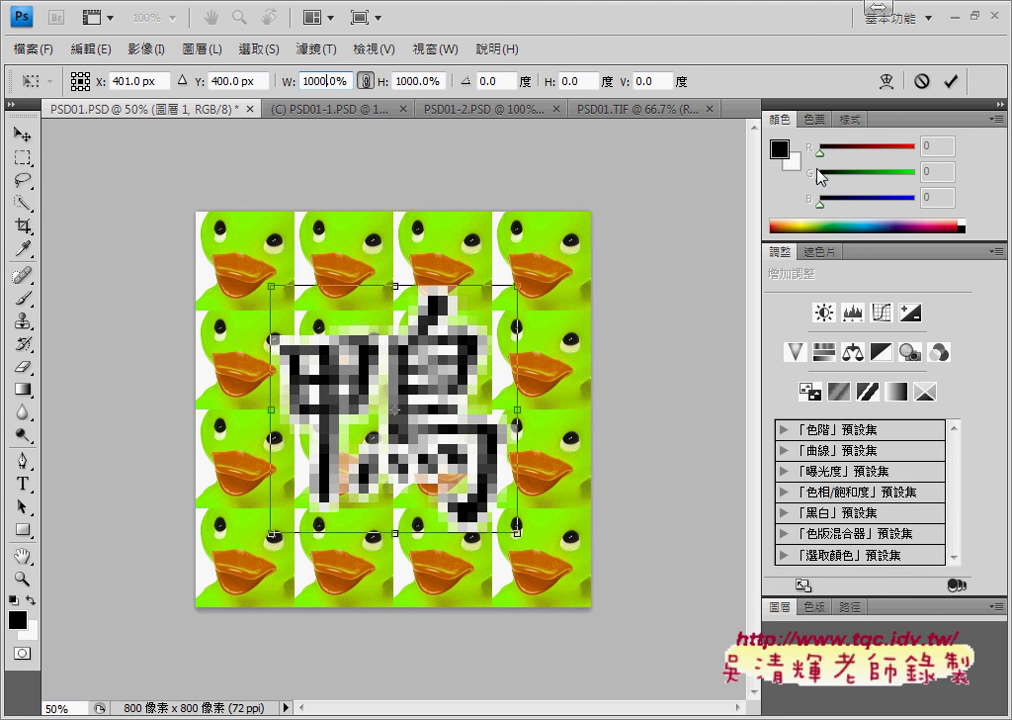
{"action": "left_click", "coordinate": [951, 84]}
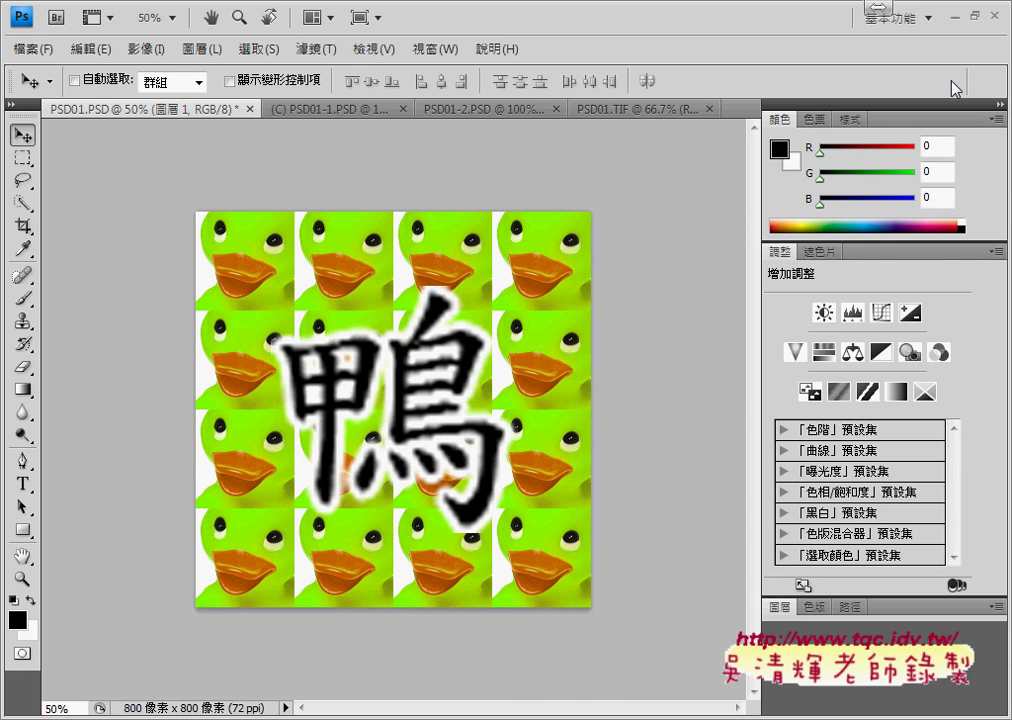
{"action": "left_click", "coordinate": [624, 110]}
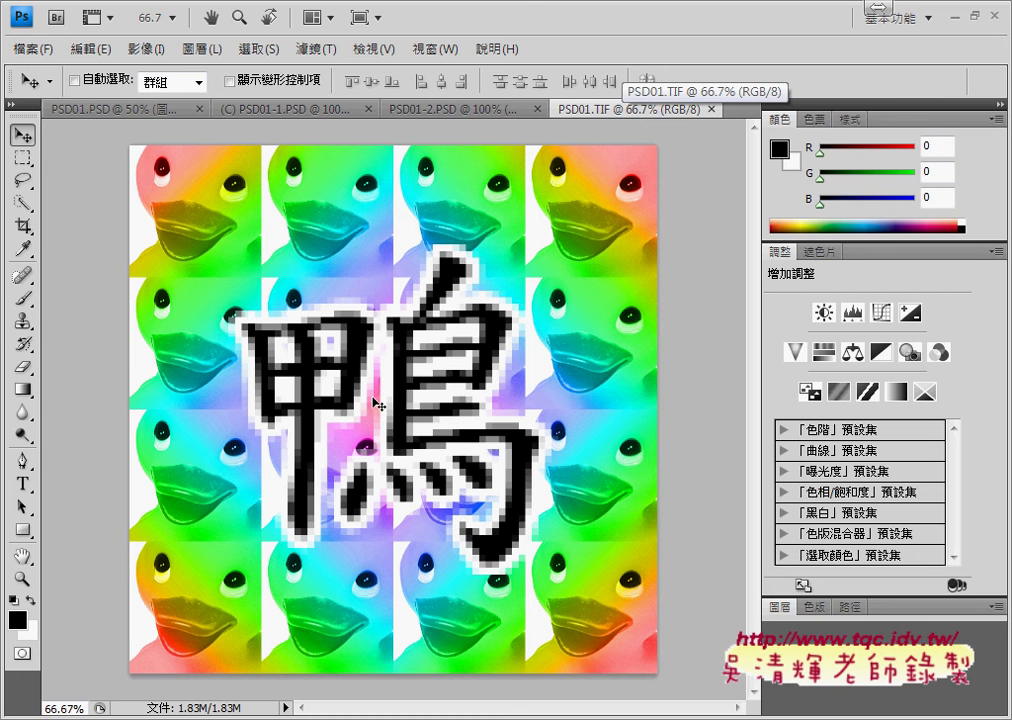
{"action": "left_click", "coordinate": [130, 109]}
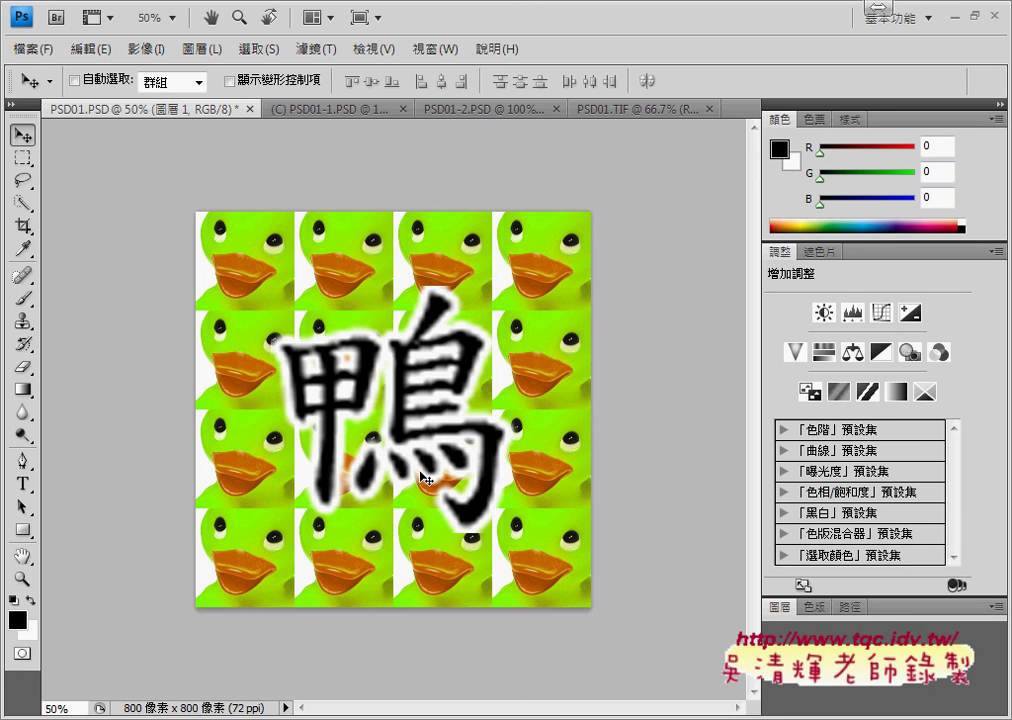
{"action": "left_click", "coordinate": [619, 111]}
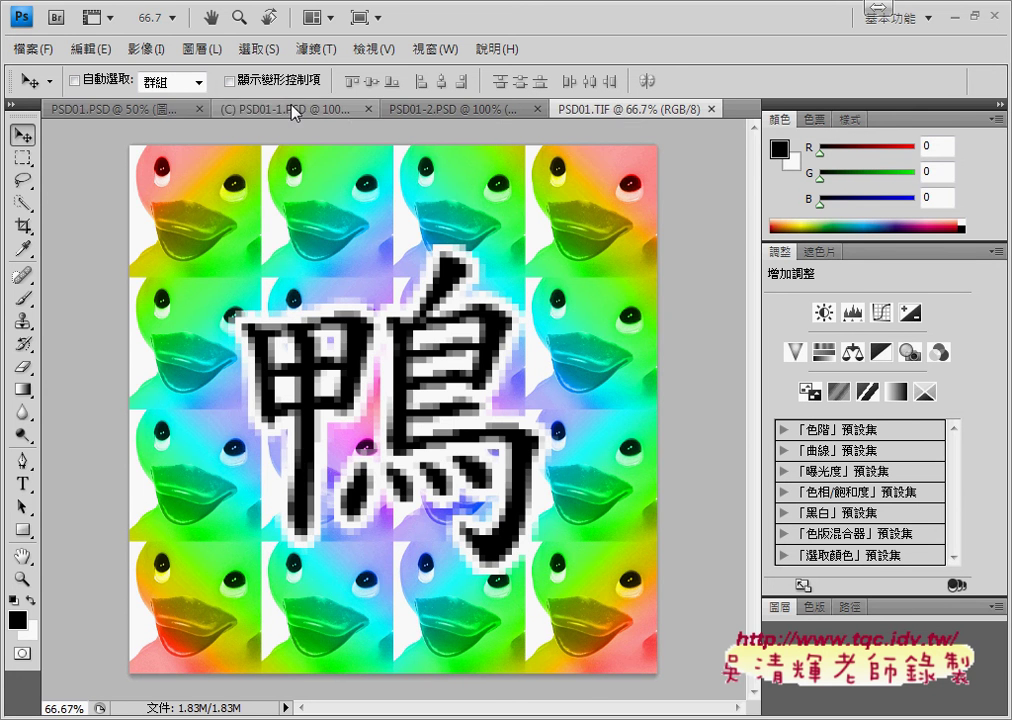
{"action": "left_click", "coordinate": [113, 108]}
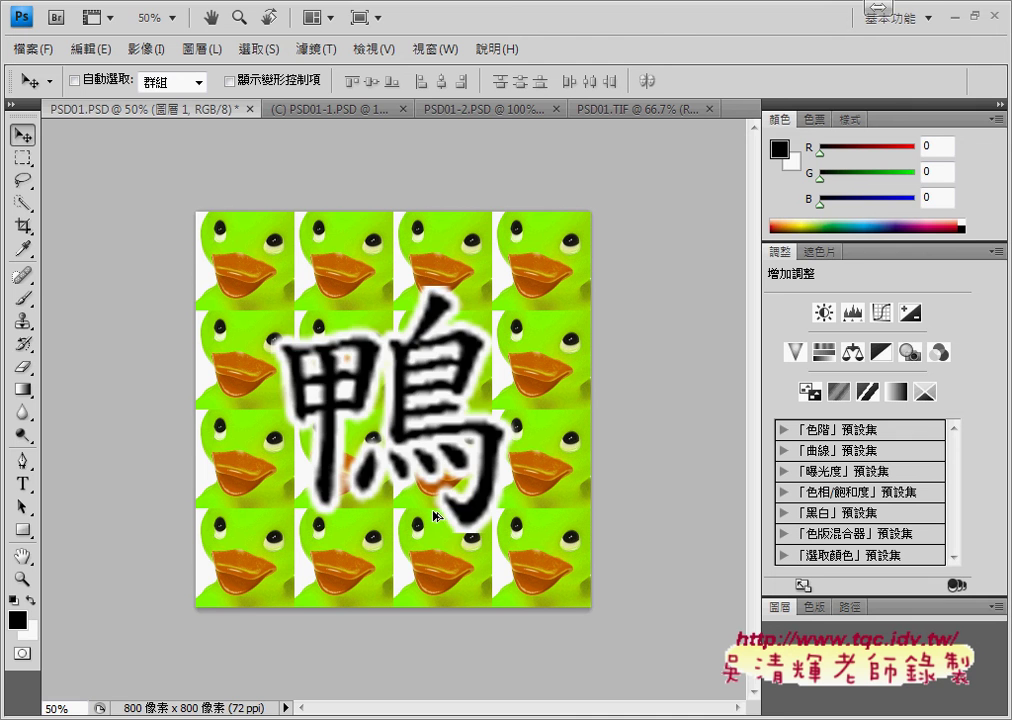
Step: Undo the blurry 鴨 enlargement and open Edit > Preferences > General
{"action": "key", "text": "ctrl+z"}
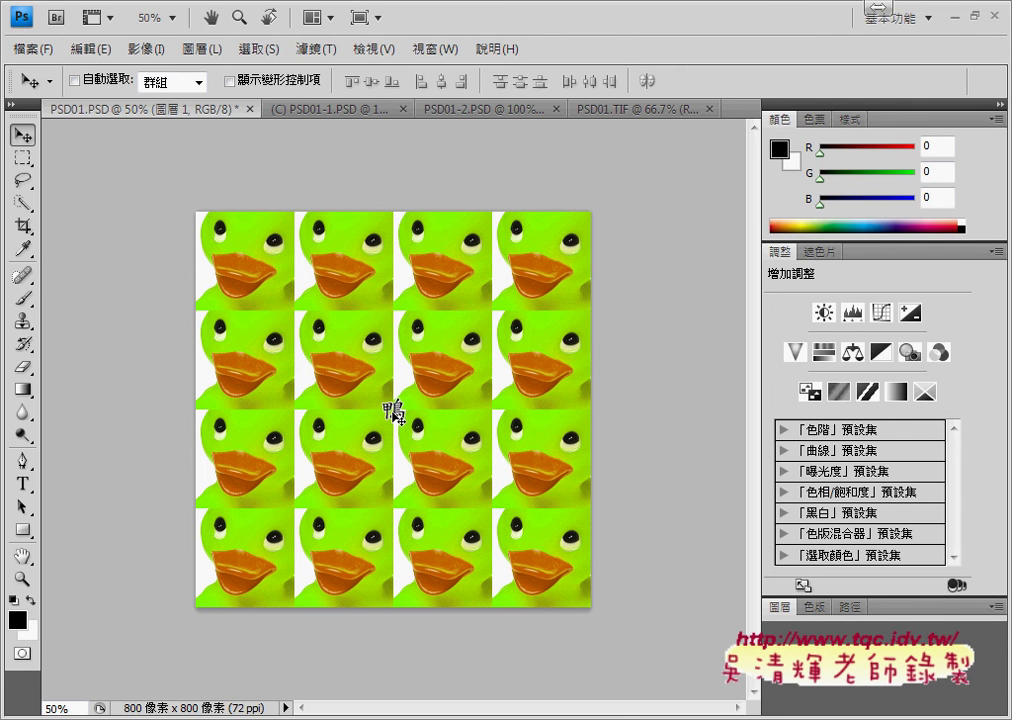
{"action": "left_click", "coordinate": [97, 50]}
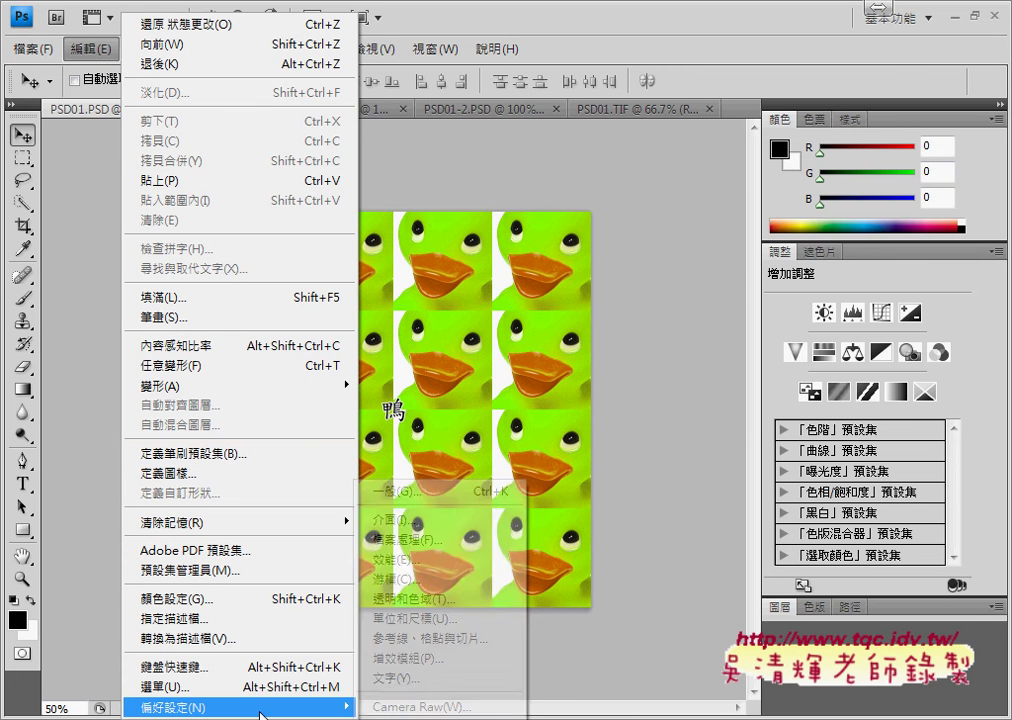
{"action": "mouse_move", "coordinate": [175, 707]}
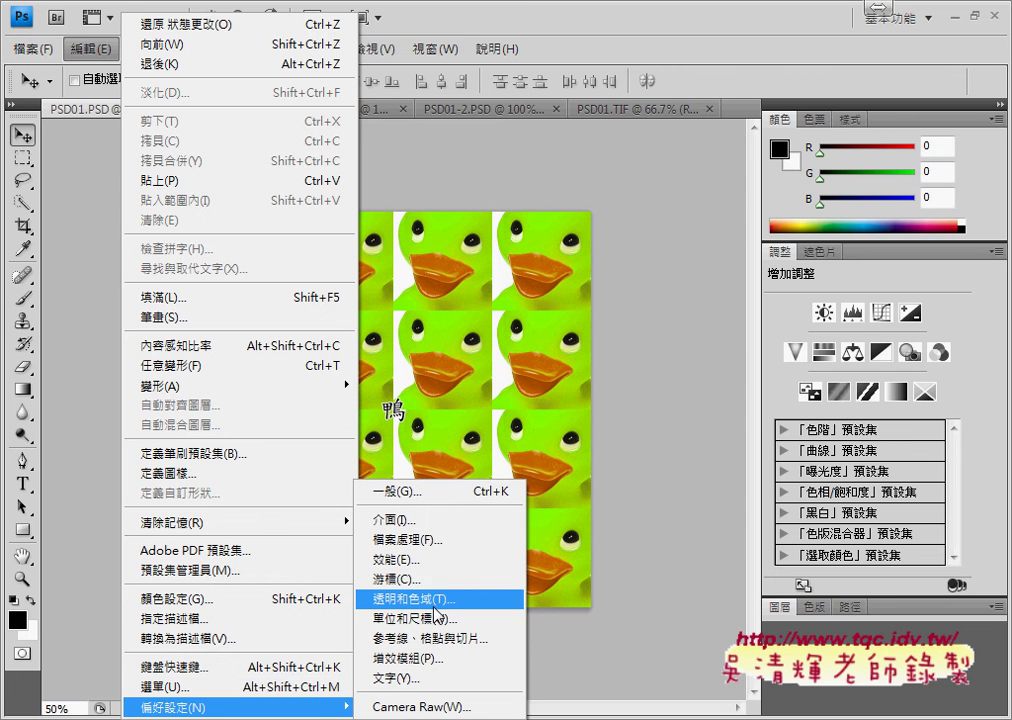
{"action": "left_click", "coordinate": [422, 494]}
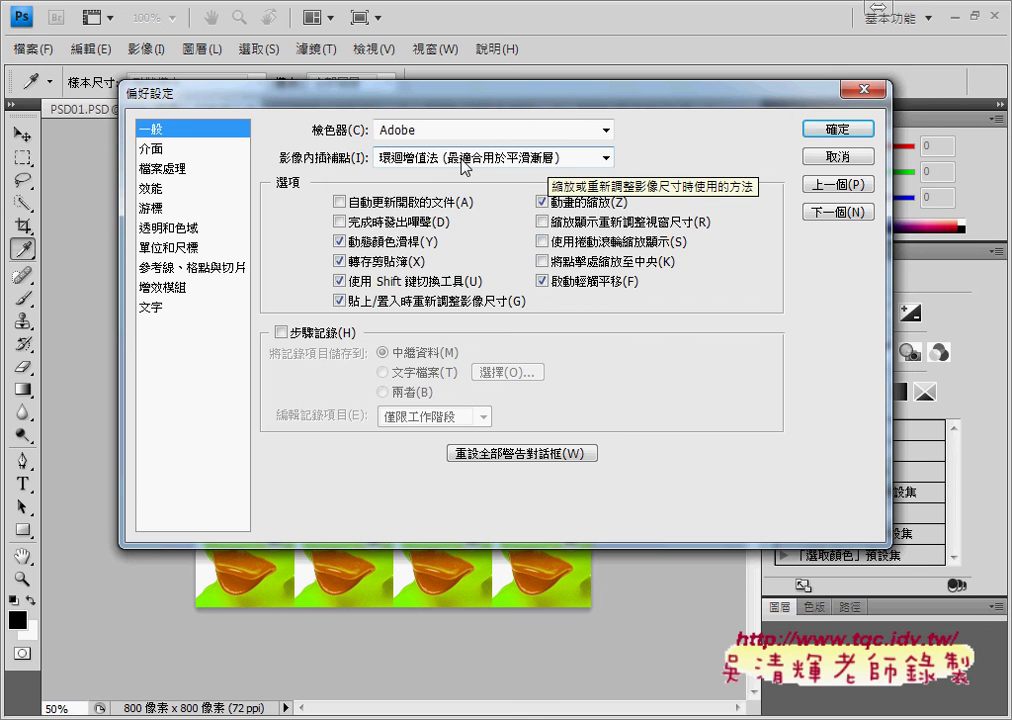
Step: Choose 最接近像素 (保留硬邊) for Image Interpolation and confirm the preferences with 確定
{"action": "left_click", "coordinate": [426, 155]}
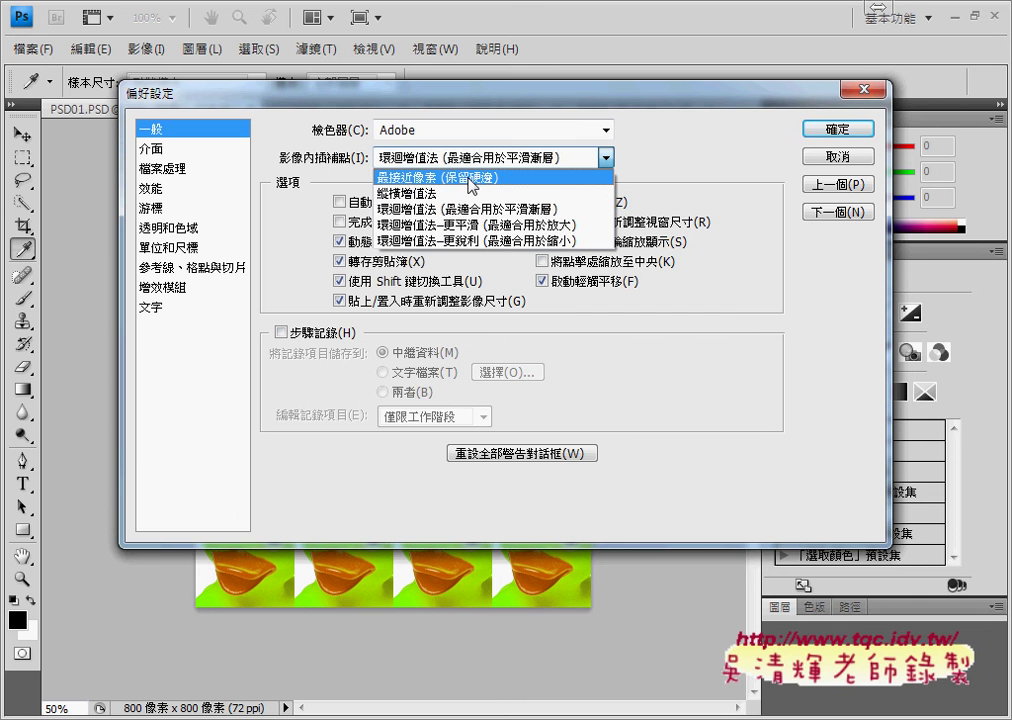
{"action": "left_click", "coordinate": [472, 178]}
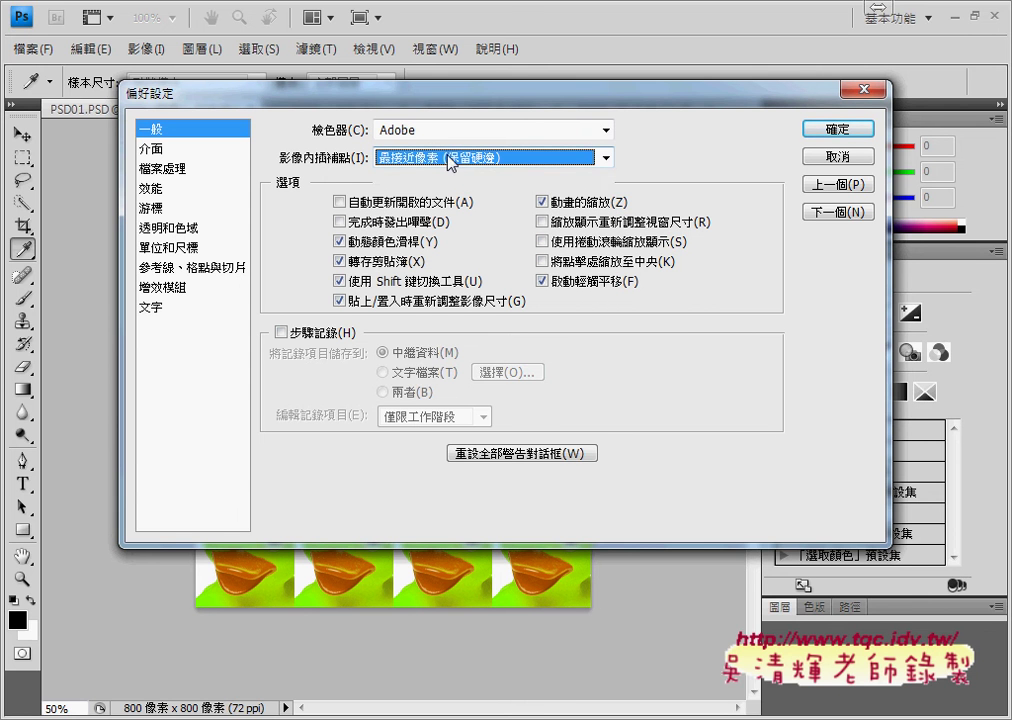
{"action": "left_click", "coordinate": [460, 158]}
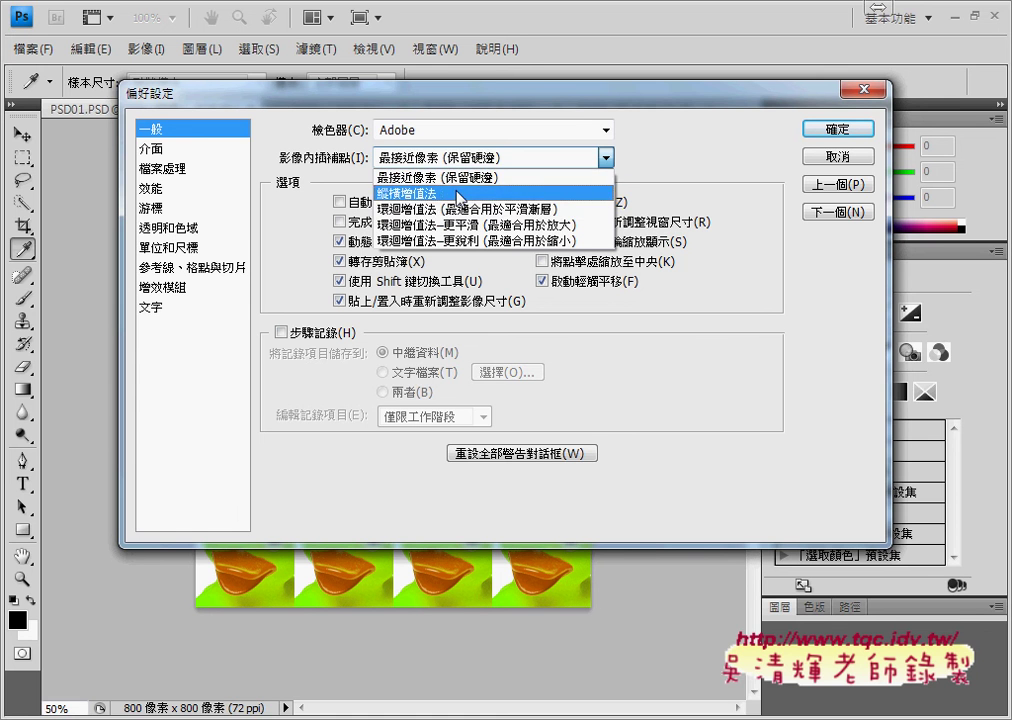
{"action": "left_click", "coordinate": [458, 177]}
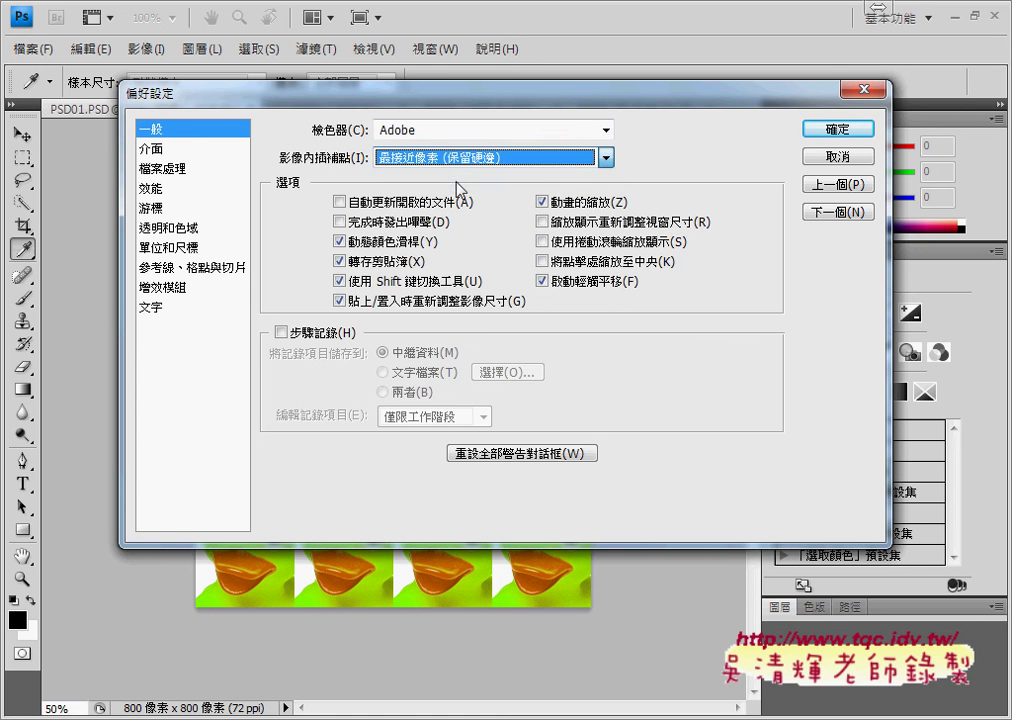
{"action": "left_click", "coordinate": [834, 130]}
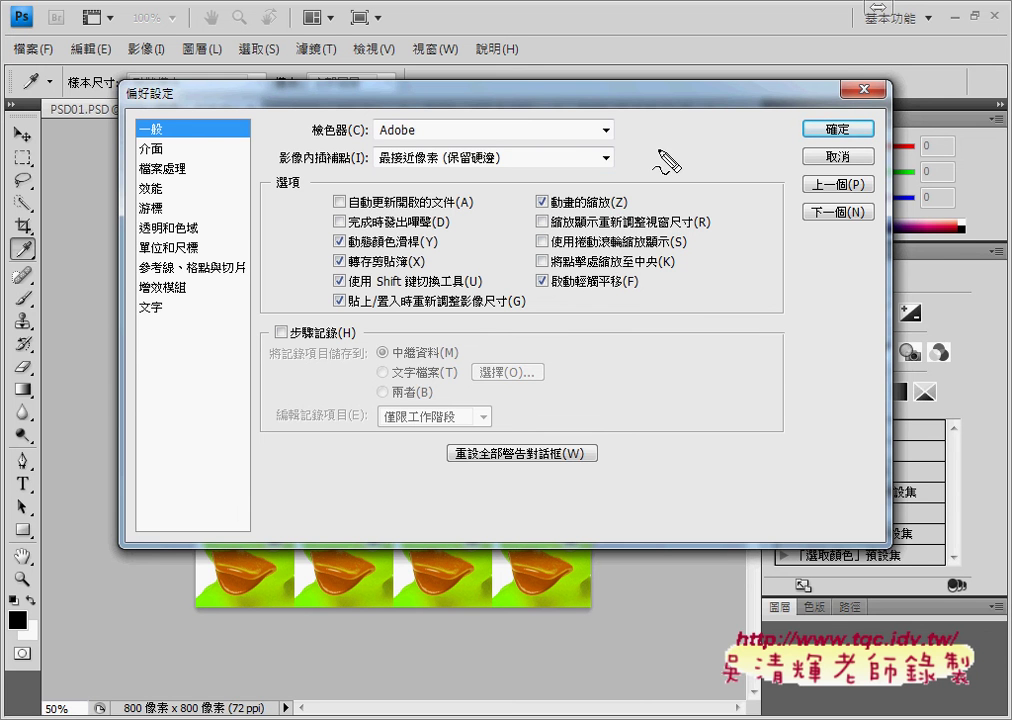
{"action": "mouse_move", "coordinate": [180, 127]}
{"action": "left_mouse_down"}
{"action": "mouse_move", "coordinate": [145, 135]}
{"action": "mouse_move", "coordinate": [168, 138]}
{"action": "left_mouse_up"}
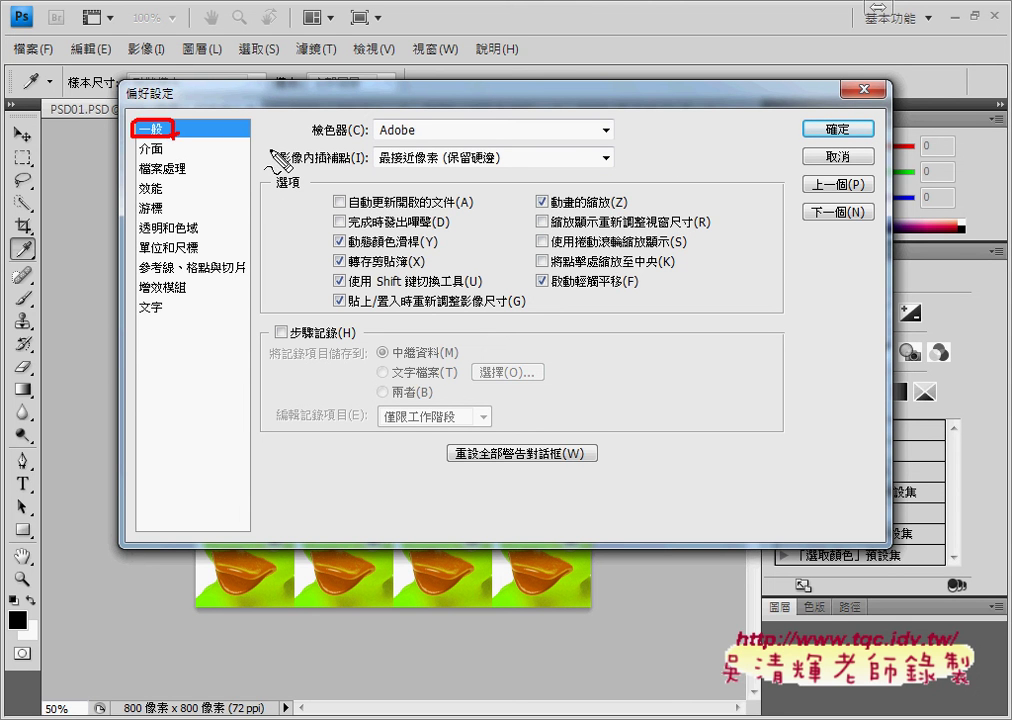
{"action": "left_click_drag", "start_coordinate": [281, 170], "coordinate": [368, 168]}
{"action": "left_click_drag", "start_coordinate": [444, 166], "coordinate": [508, 164]}
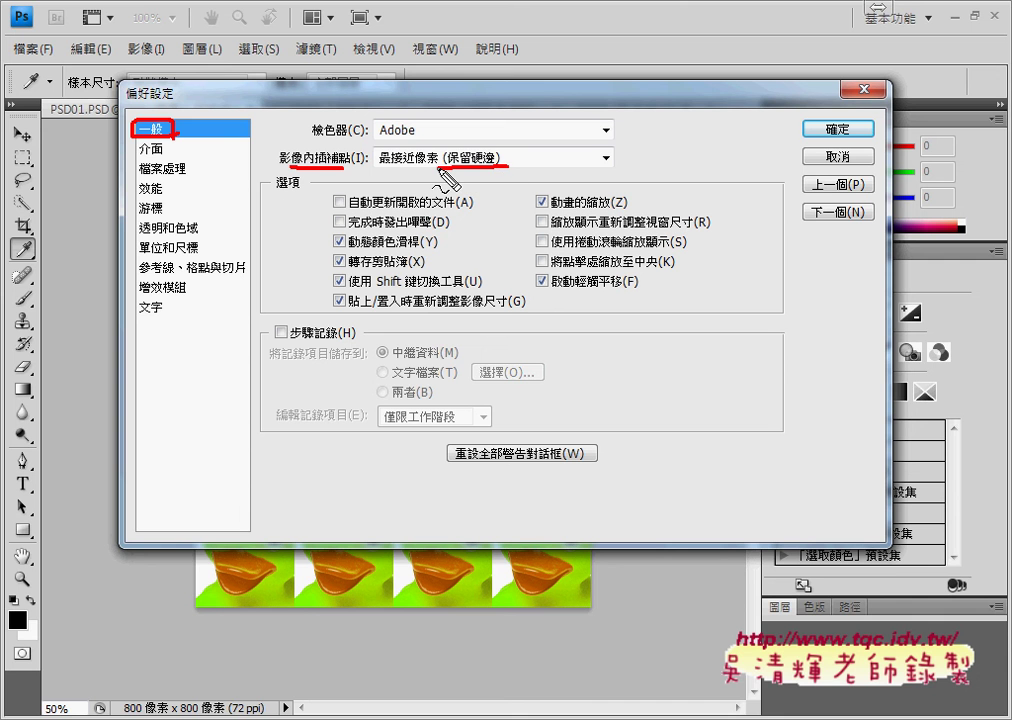
{"action": "mouse_move", "coordinate": [98, 62]}
{"action": "left_mouse_down"}
{"action": "mouse_move", "coordinate": [112, 44]}
{"action": "mouse_move", "coordinate": [135, 88]}
{"action": "mouse_move", "coordinate": [172, 102]}
{"action": "left_mouse_up"}
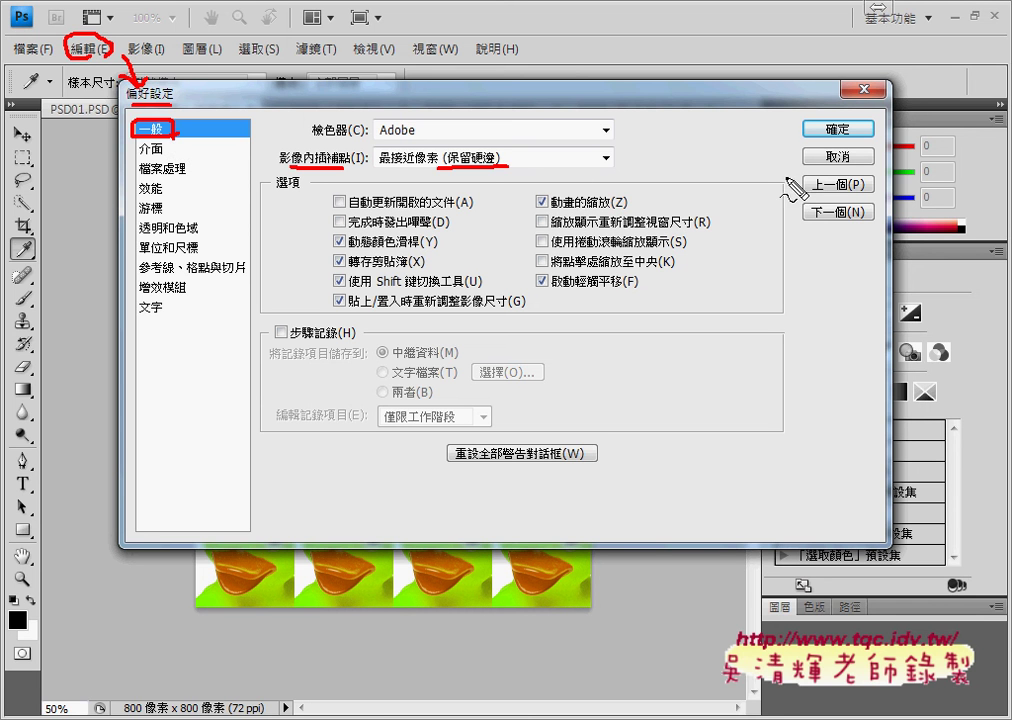
{"action": "key", "text": "Escape"}
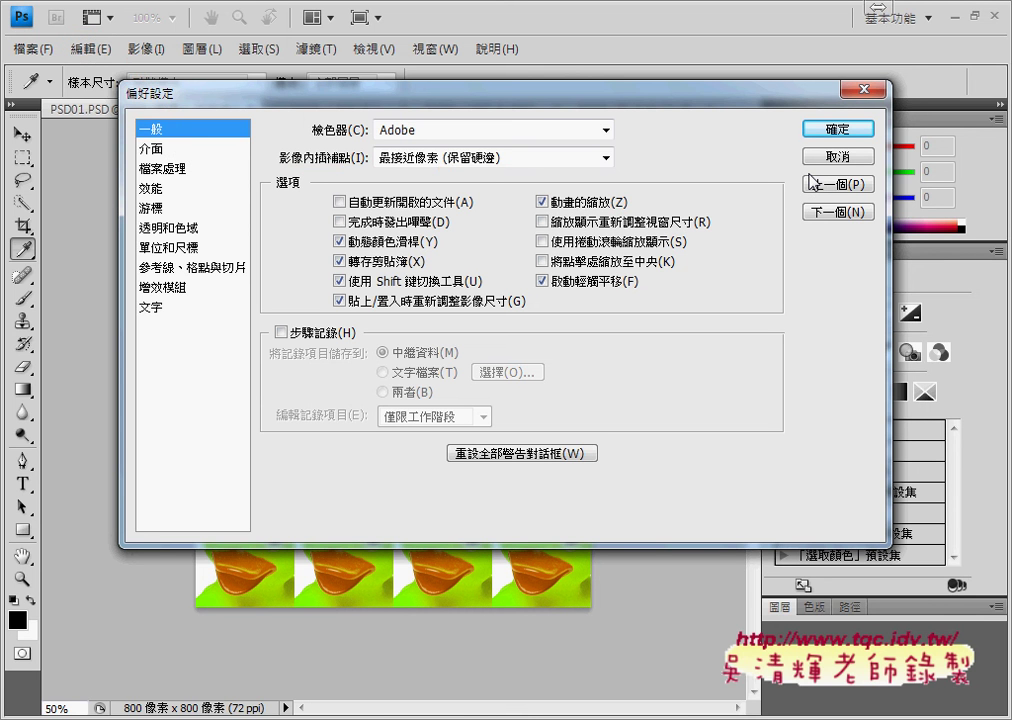
{"action": "left_click", "coordinate": [822, 130]}
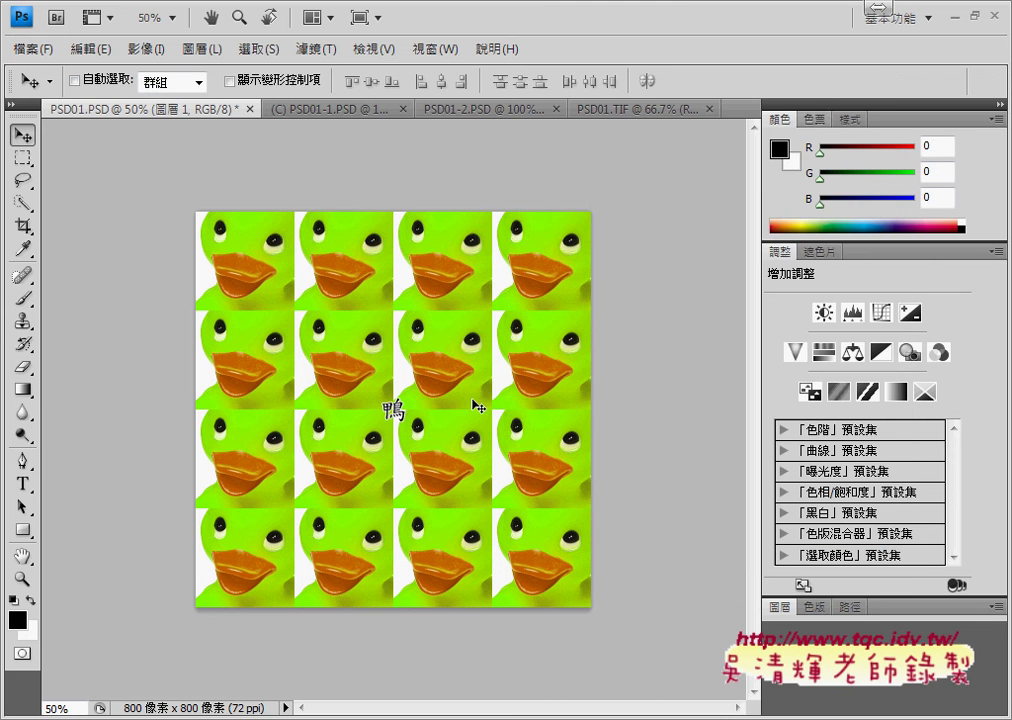
Step: Re-transform the 鴨 layer to 1000% with linked W/H and commit it as crisp pixels
{"action": "key", "text": "ctrl+t"}
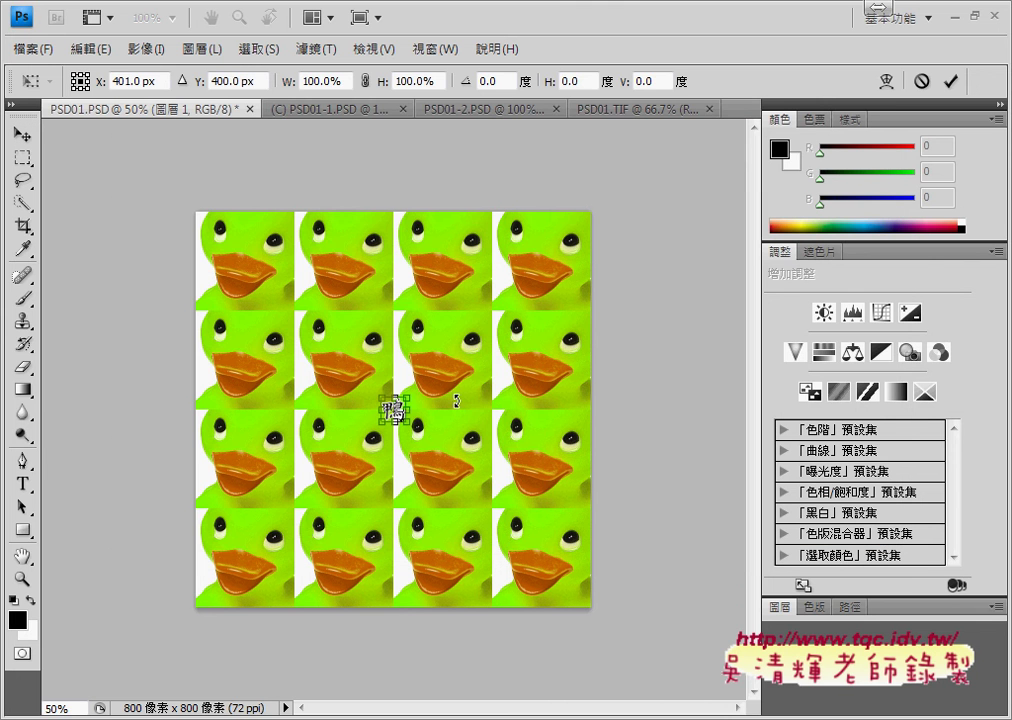
{"action": "left_click", "coordinate": [366, 81]}
{"action": "type", "text": "0"}
{"action": "key", "text": "Return"}
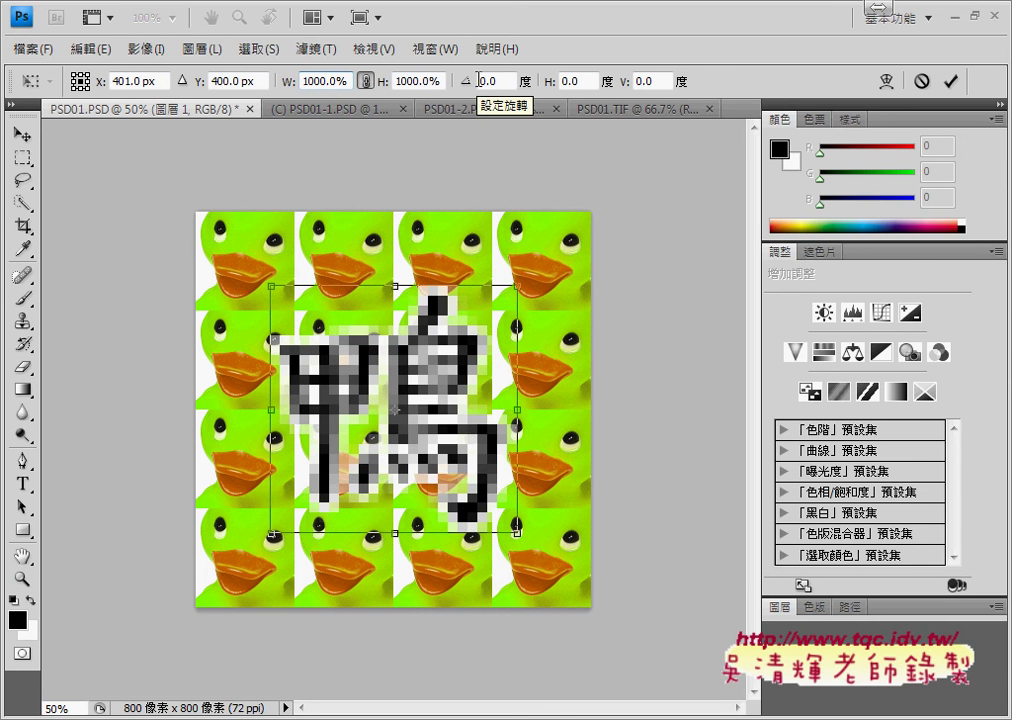
{"action": "left_click", "coordinate": [951, 82]}
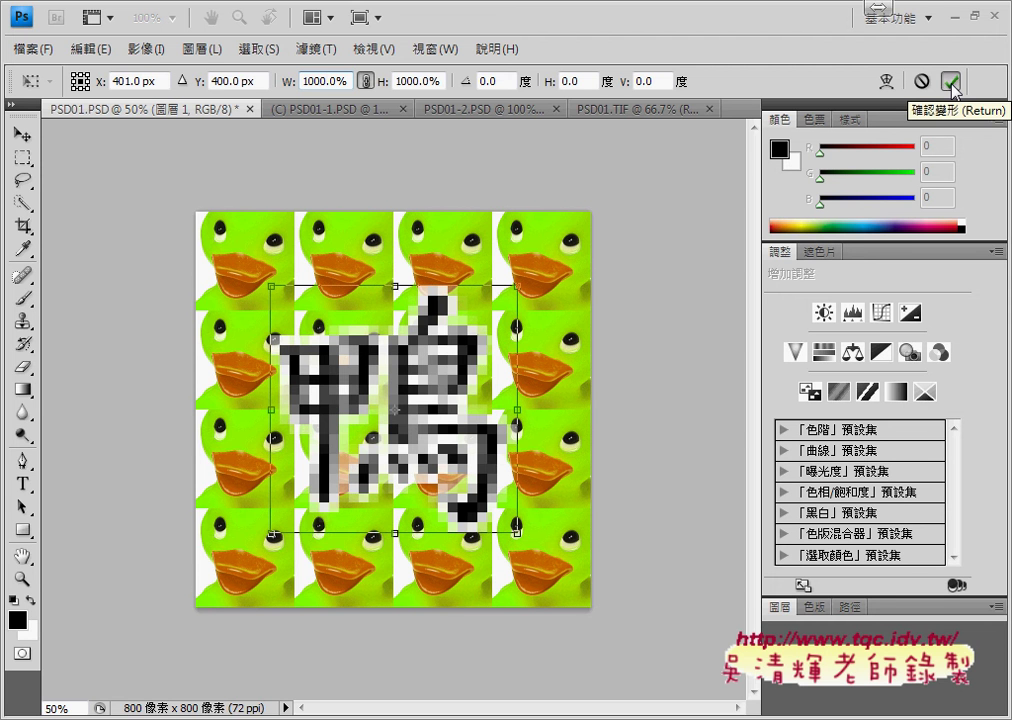
{"action": "left_click", "coordinate": [951, 84]}
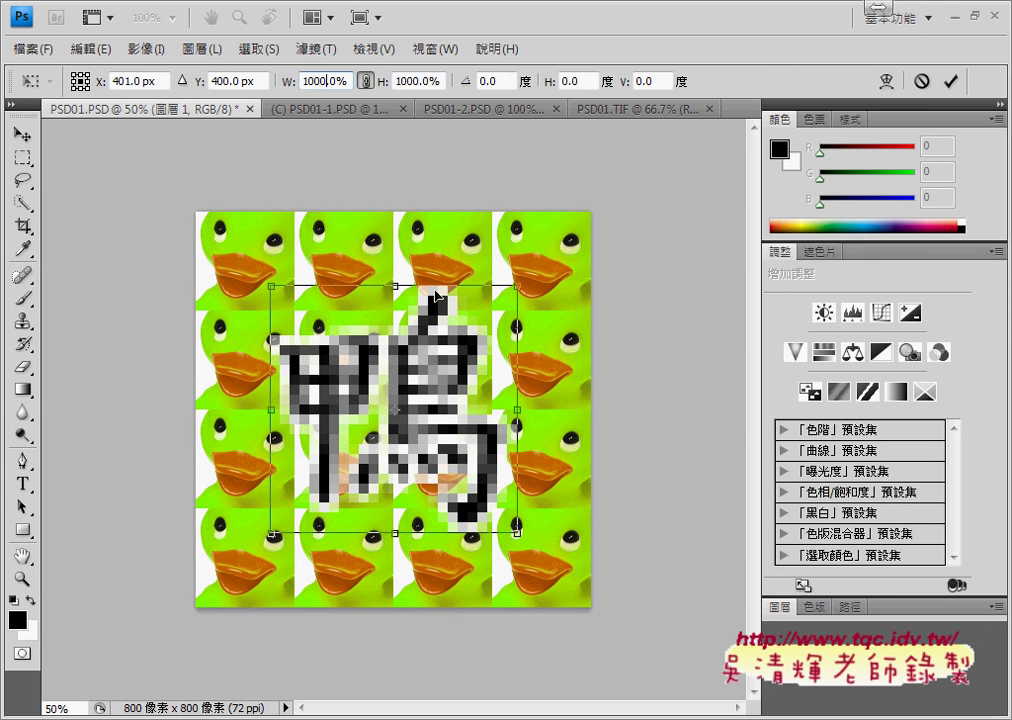
{"action": "left_click", "coordinate": [951, 84]}
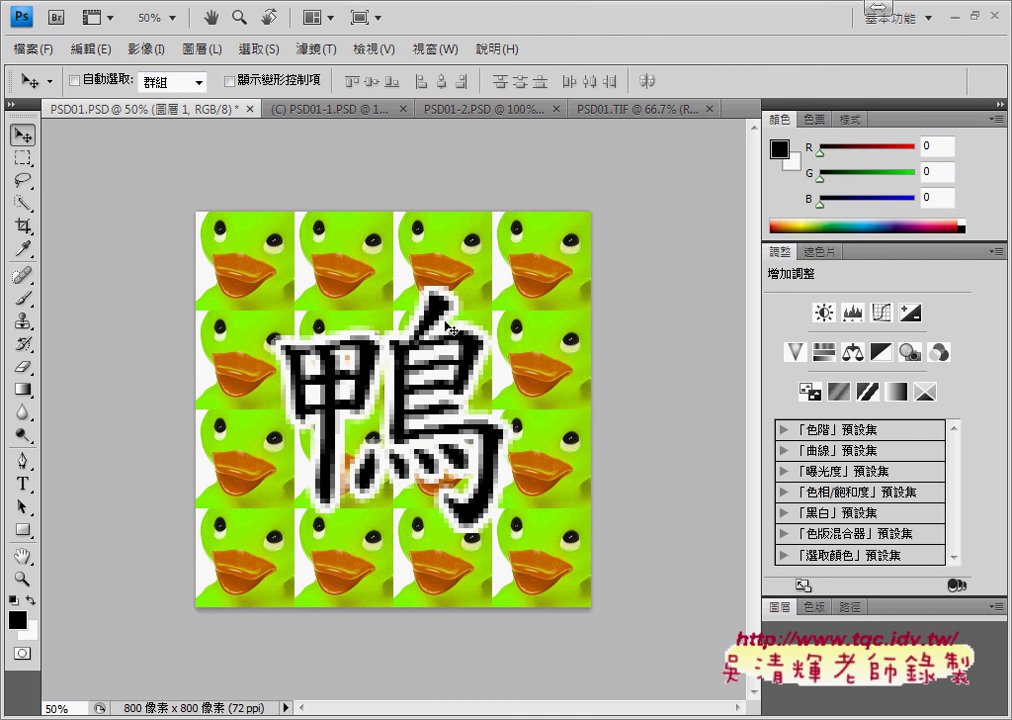
Step: Zoom PSD01 to 66.7% and bring up the PSD01.TIF reference beside the enlarged 鴨
{"action": "key", "text": "ctrl+plus"}
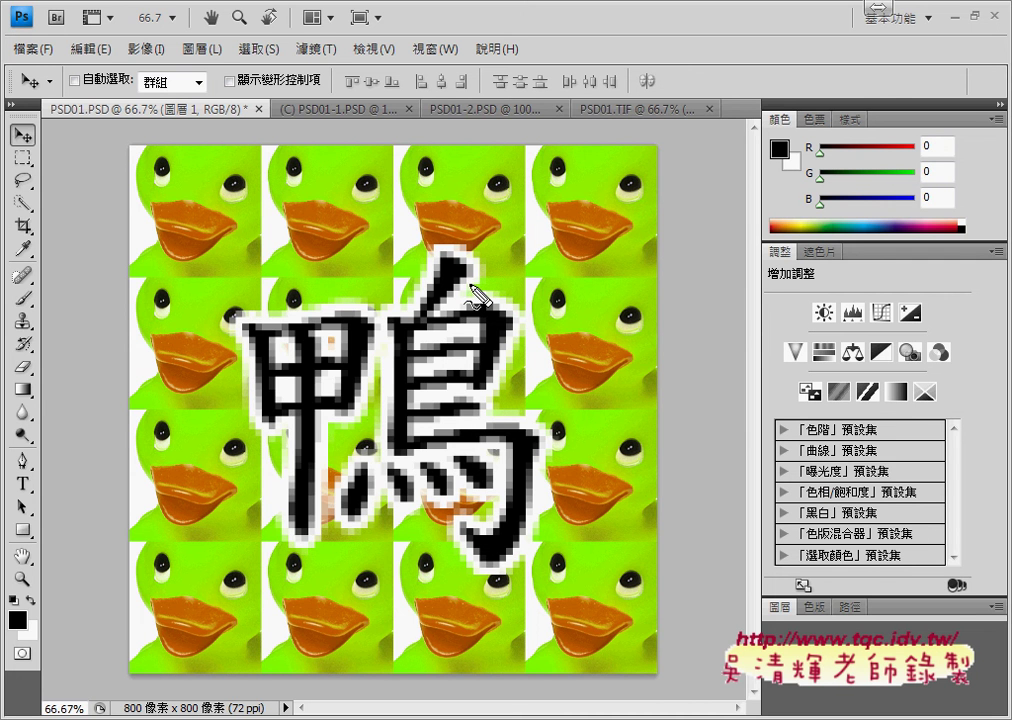
{"action": "mouse_move", "coordinate": [370, 395]}
{"action": "left_mouse_down"}
{"action": "mouse_move", "coordinate": [370, 425]}
{"action": "mouse_move", "coordinate": [405, 420]}
{"action": "mouse_move", "coordinate": [370, 430]}
{"action": "left_mouse_up"}
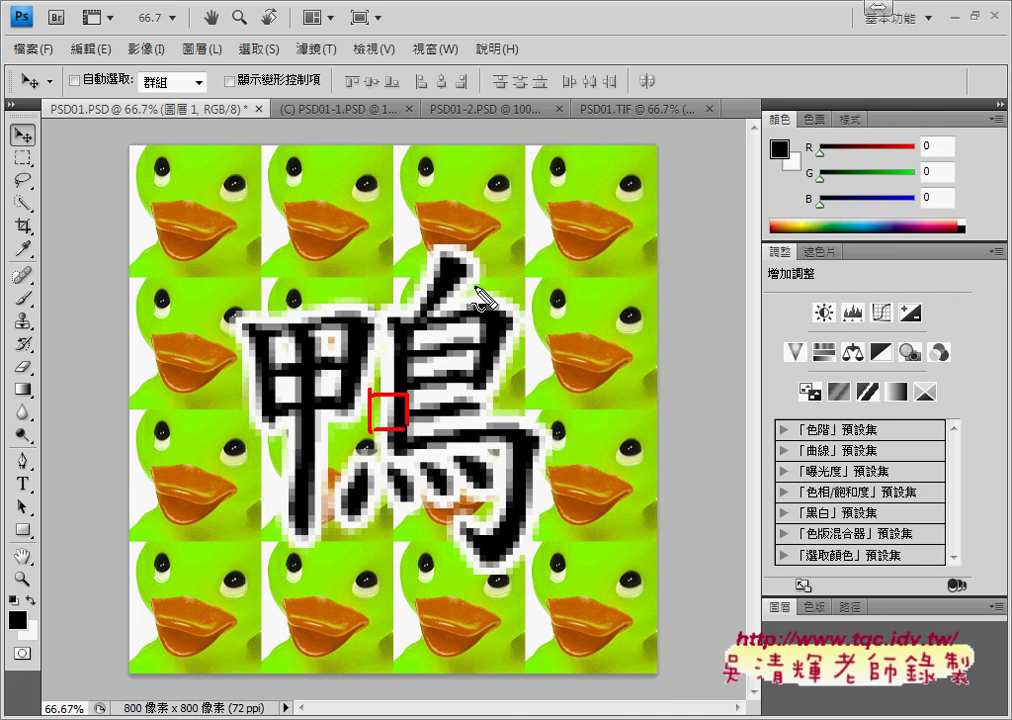
{"action": "left_click_drag", "start_coordinate": [478, 286], "coordinate": [476, 280]}
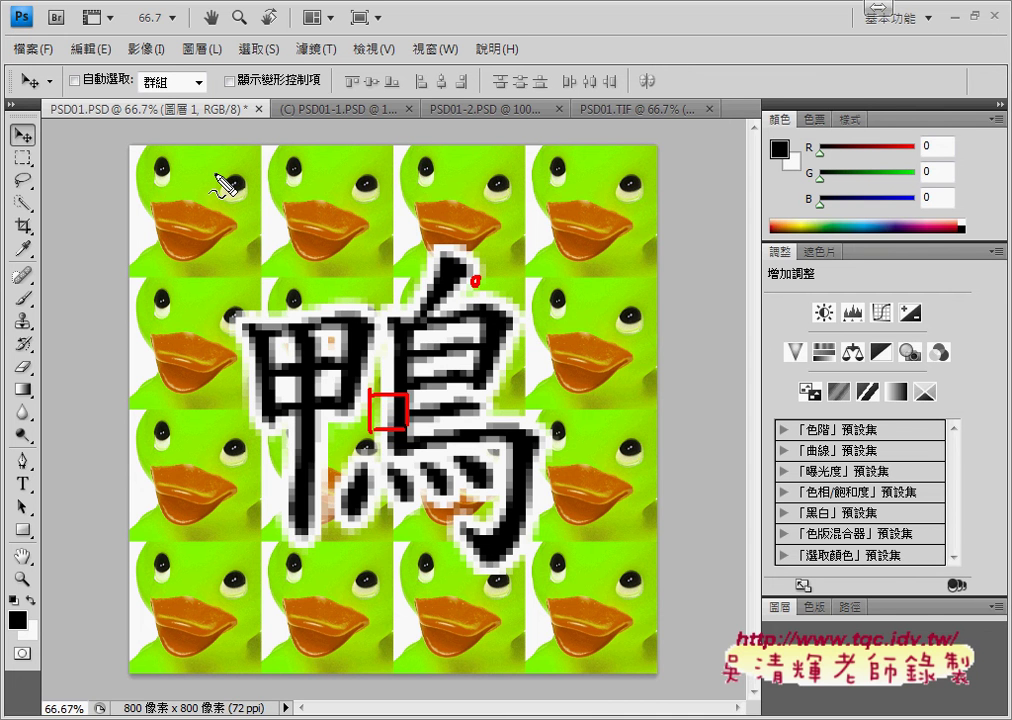
{"action": "key", "text": "Escape"}
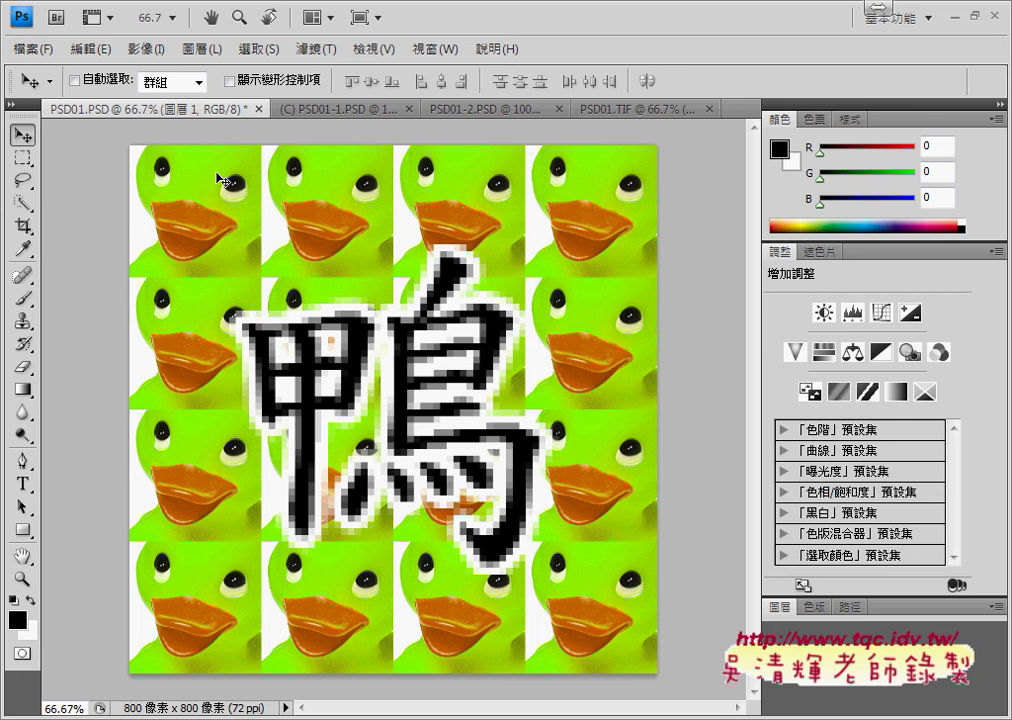
{"action": "left_click", "coordinate": [635, 117]}
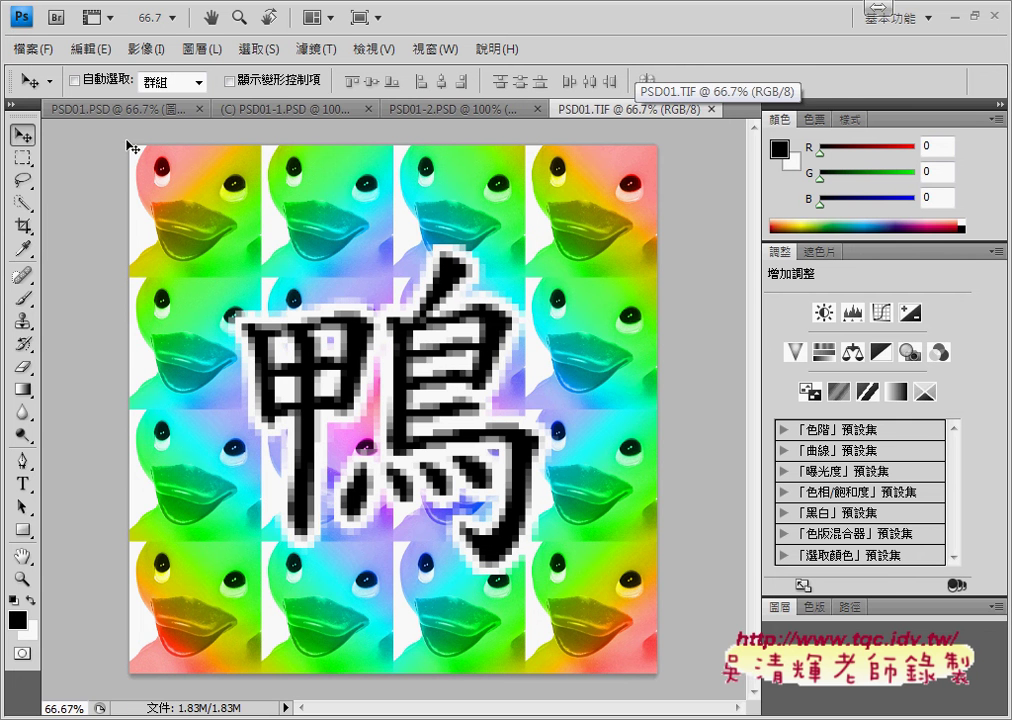
Step: Compare PSD01.TIF's rainbow diamond region with PSD01.PSD, ending on the PSD01.PSD canvas
{"action": "mouse_move", "coordinate": [130, 147]}
{"action": "left_mouse_down"}
{"action": "mouse_move", "coordinate": [486, 274]}
{"action": "mouse_move", "coordinate": [488, 326]}
{"action": "left_mouse_up"}
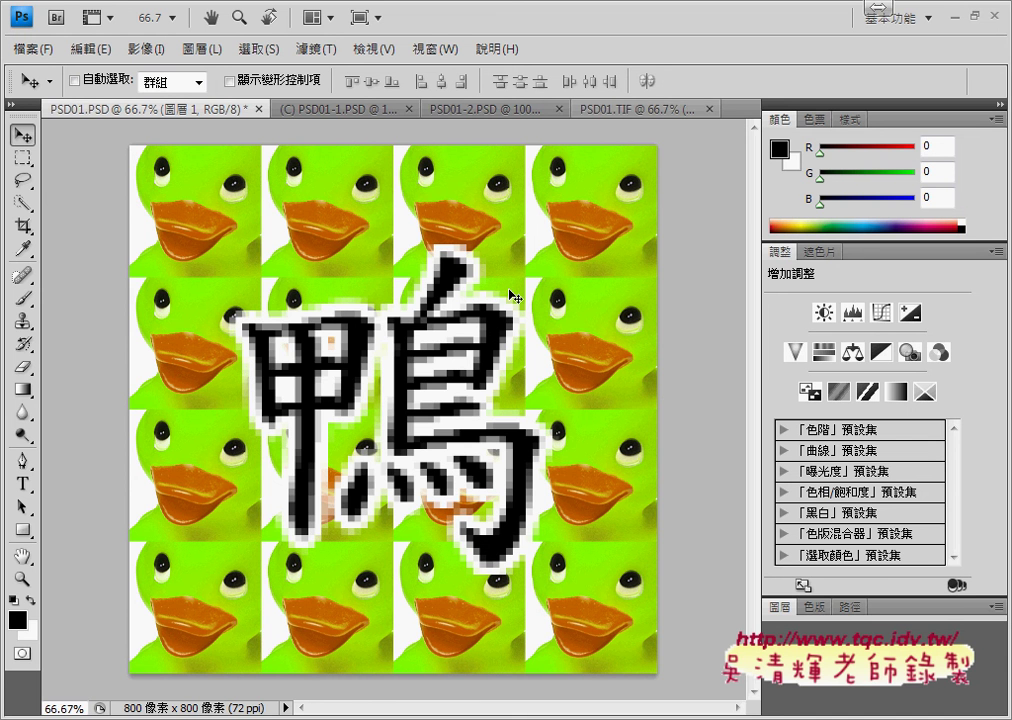
{"action": "mouse_move", "coordinate": [487, 326]}
{"action": "left_mouse_down"}
{"action": "mouse_move", "coordinate": [640, 115]}
{"action": "mouse_move", "coordinate": [213, 286]}
{"action": "mouse_move", "coordinate": [146, 350]}
{"action": "left_mouse_up"}
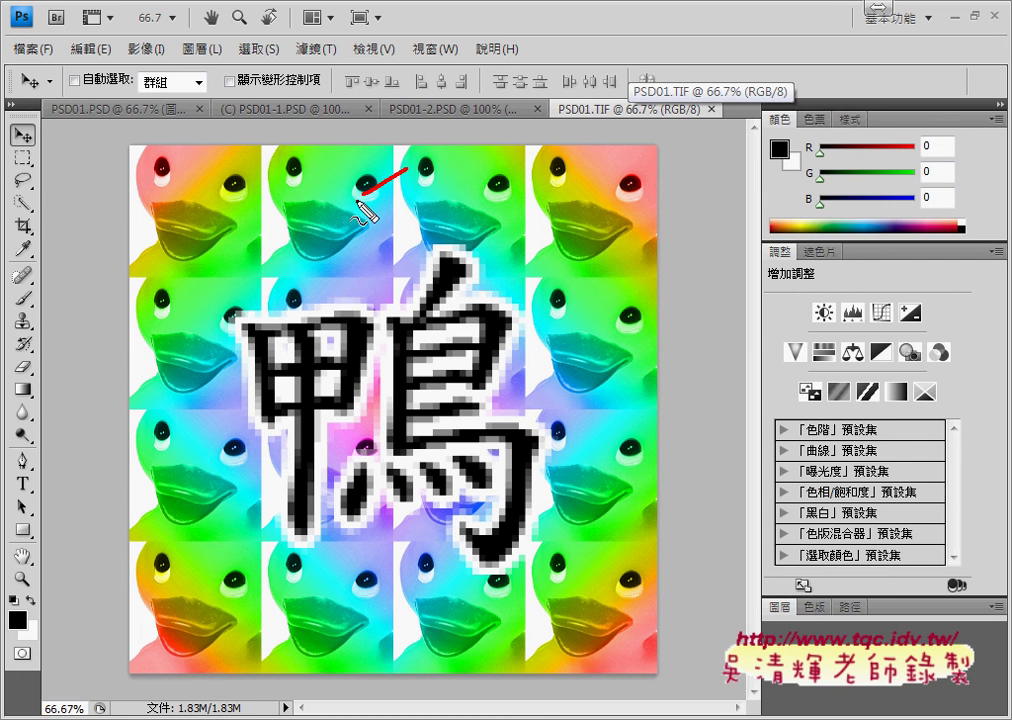
{"action": "mouse_move", "coordinate": [405, 169]}
{"action": "left_mouse_down"}
{"action": "mouse_move", "coordinate": [123, 337]}
{"action": "mouse_move", "coordinate": [408, 660]}
{"action": "mouse_move", "coordinate": [475, 648]}
{"action": "mouse_move", "coordinate": [656, 505]}
{"action": "left_mouse_up"}
{"action": "left_click_drag", "start_coordinate": [444, 180], "coordinate": [658, 445]}
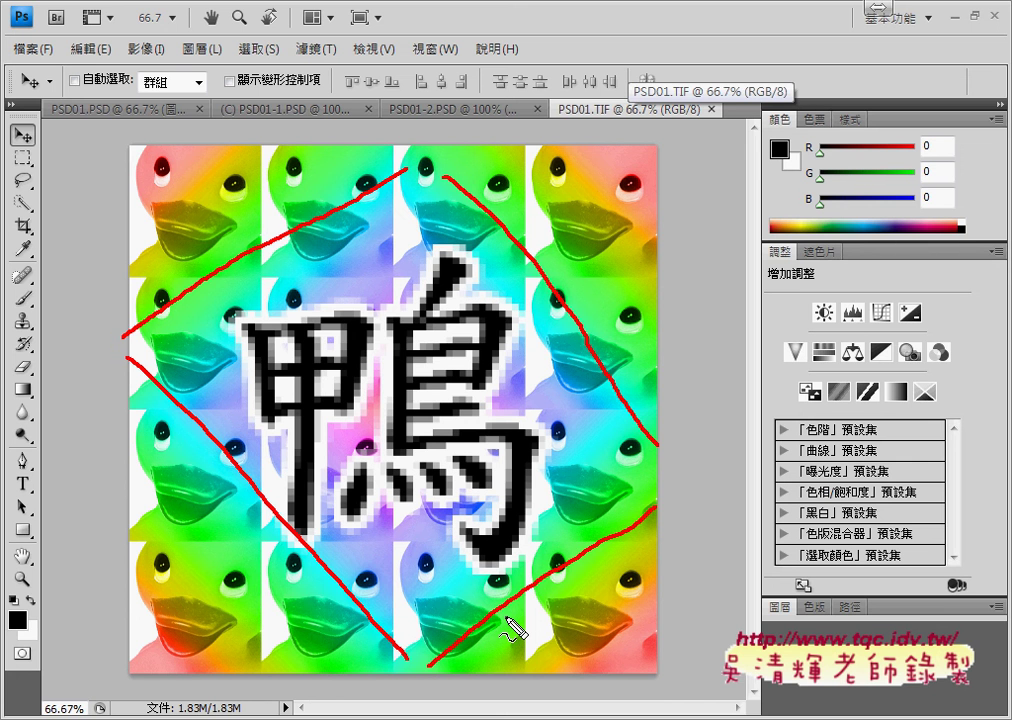
{"action": "key", "text": "Escape"}
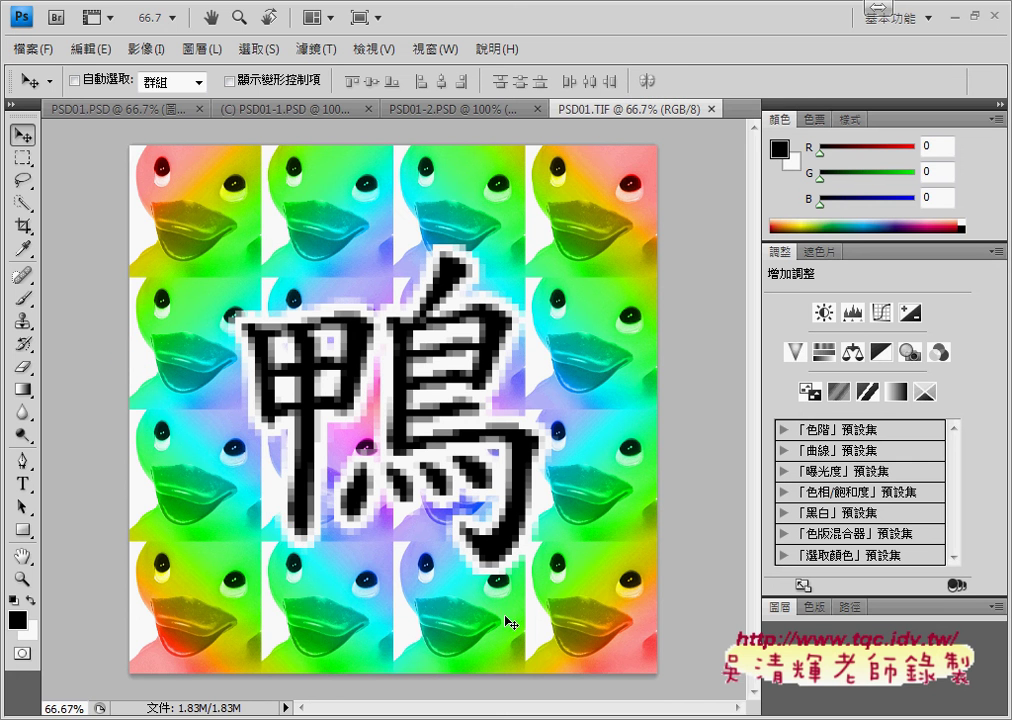
{"action": "left_click", "coordinate": [136, 111]}
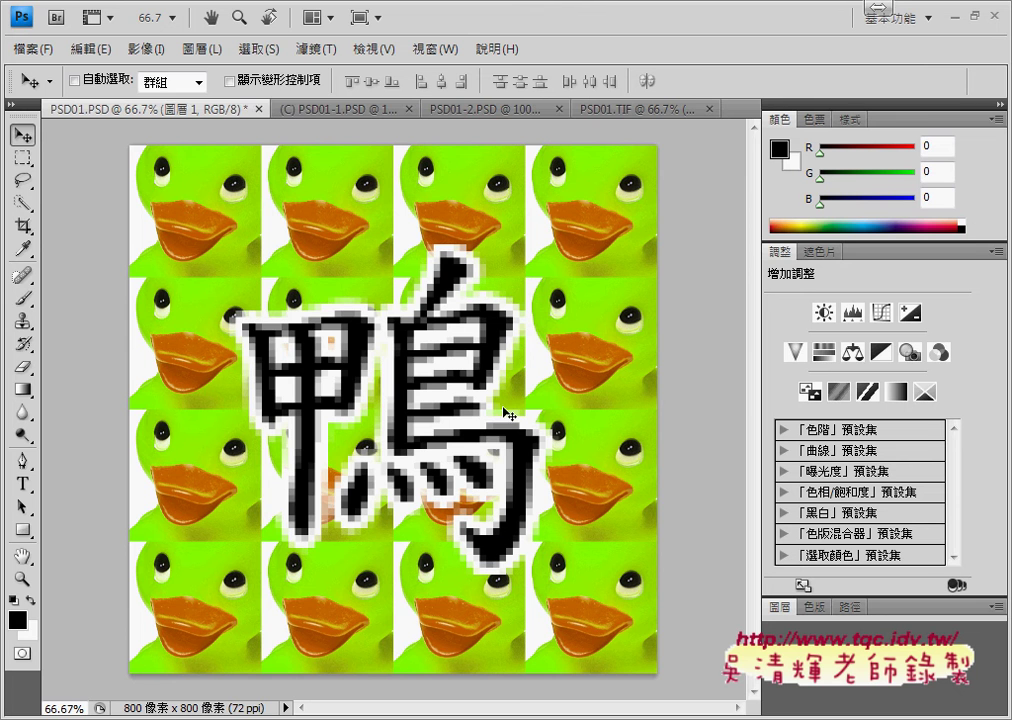